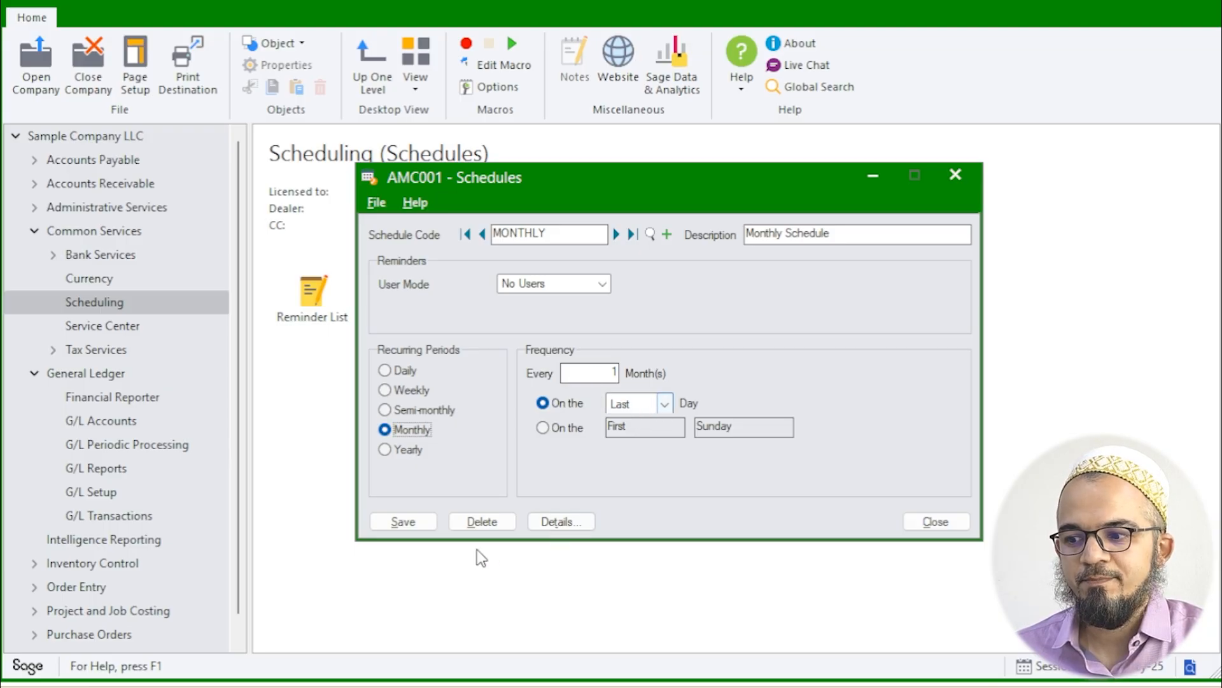
Step: Close the Schedules window and open Recurring Entries in the General Ledger setup
click(943, 519)
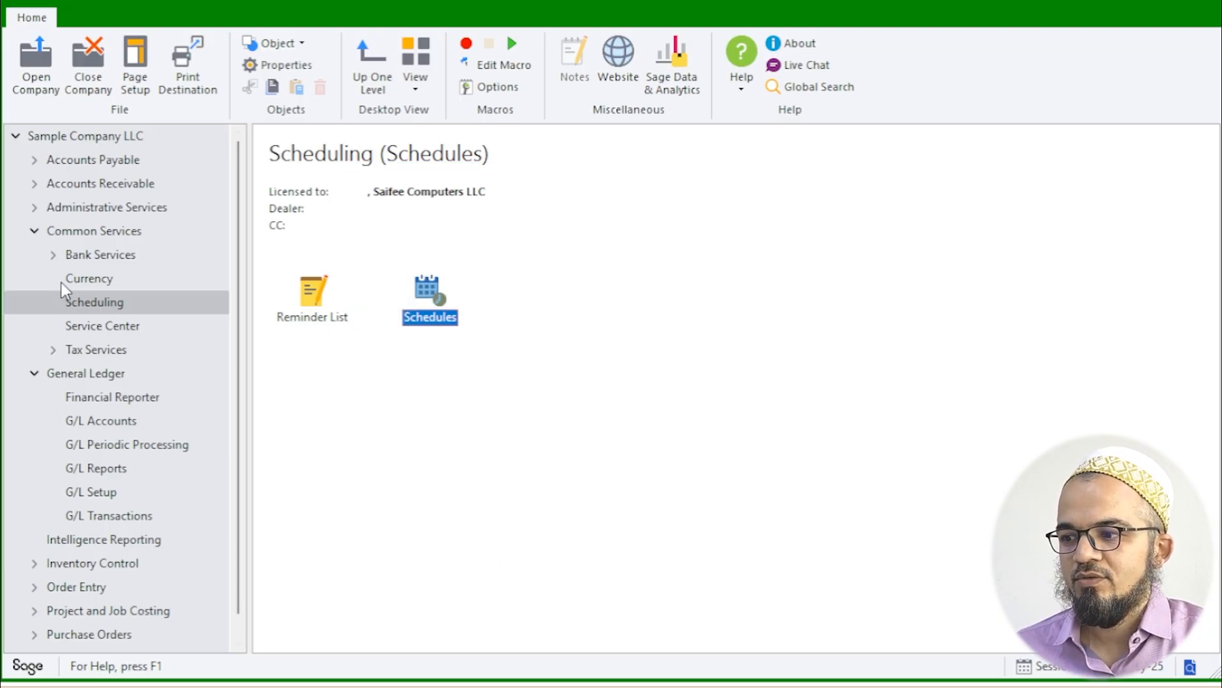
click(38, 232)
click(105, 375)
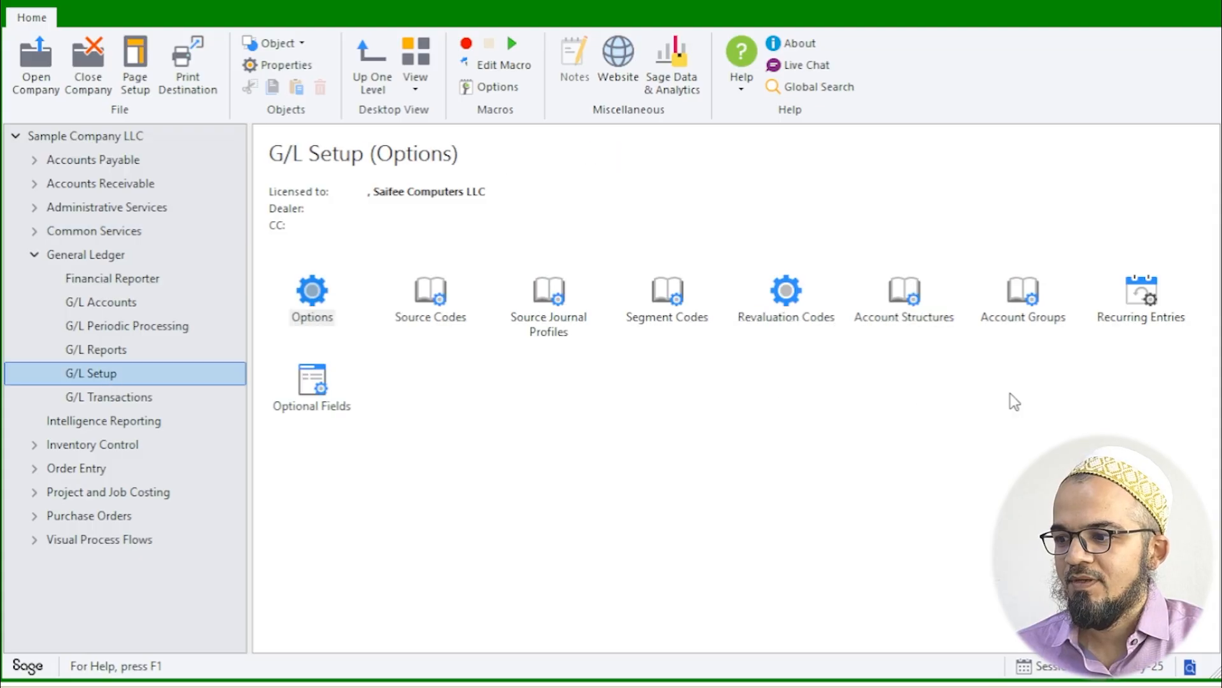
double_click(1160, 323)
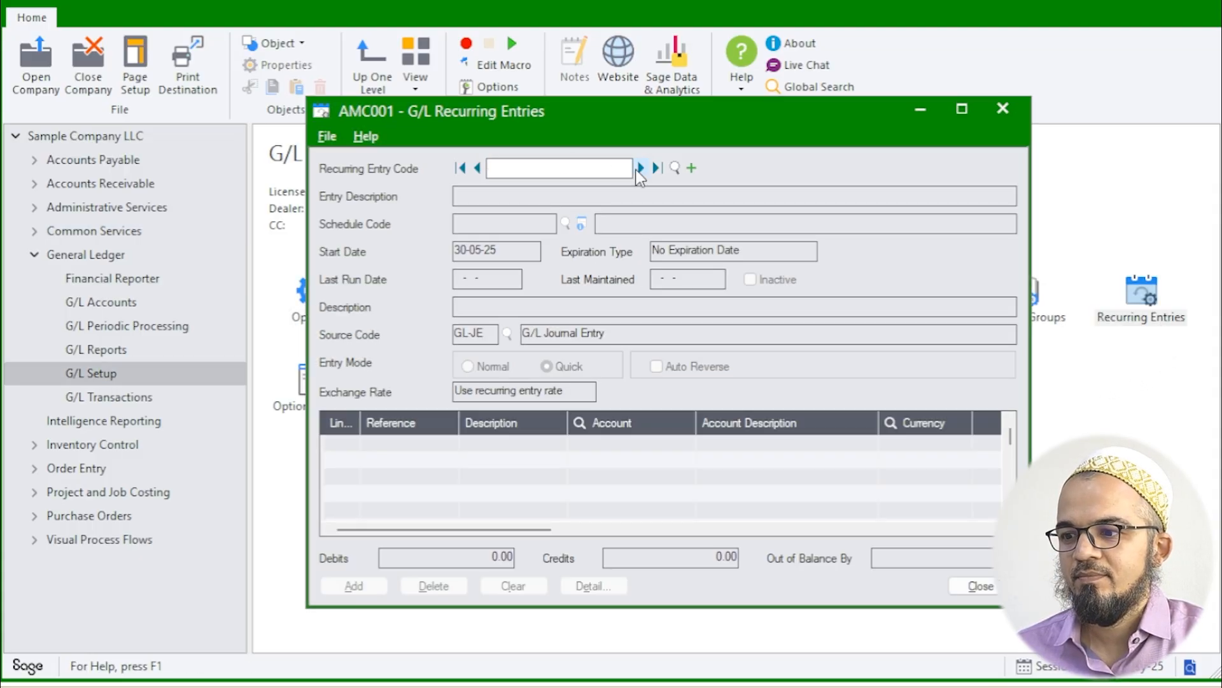
Step: Start a recurring entry with code RENT and entry description "Rent Distribution for the month"
text(RENT)
key(Tab)
text(Rent Distric)
text(ution on)
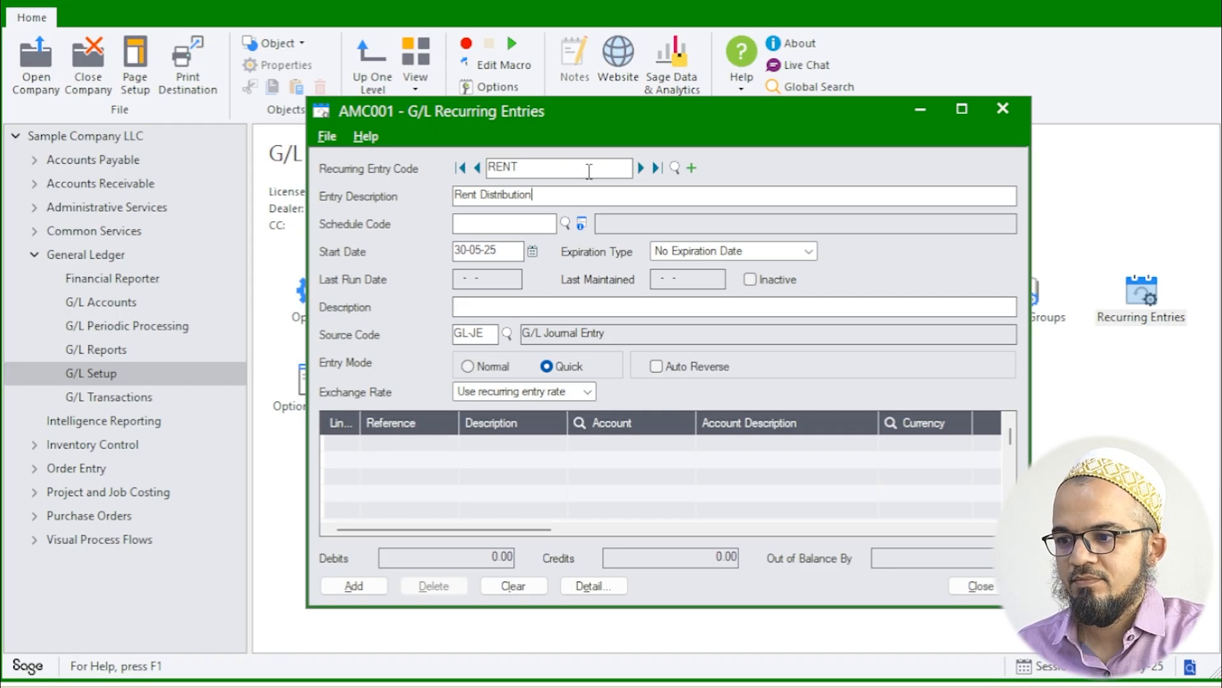
key(BackSpace)
key(BackSpace)
text(for the month)
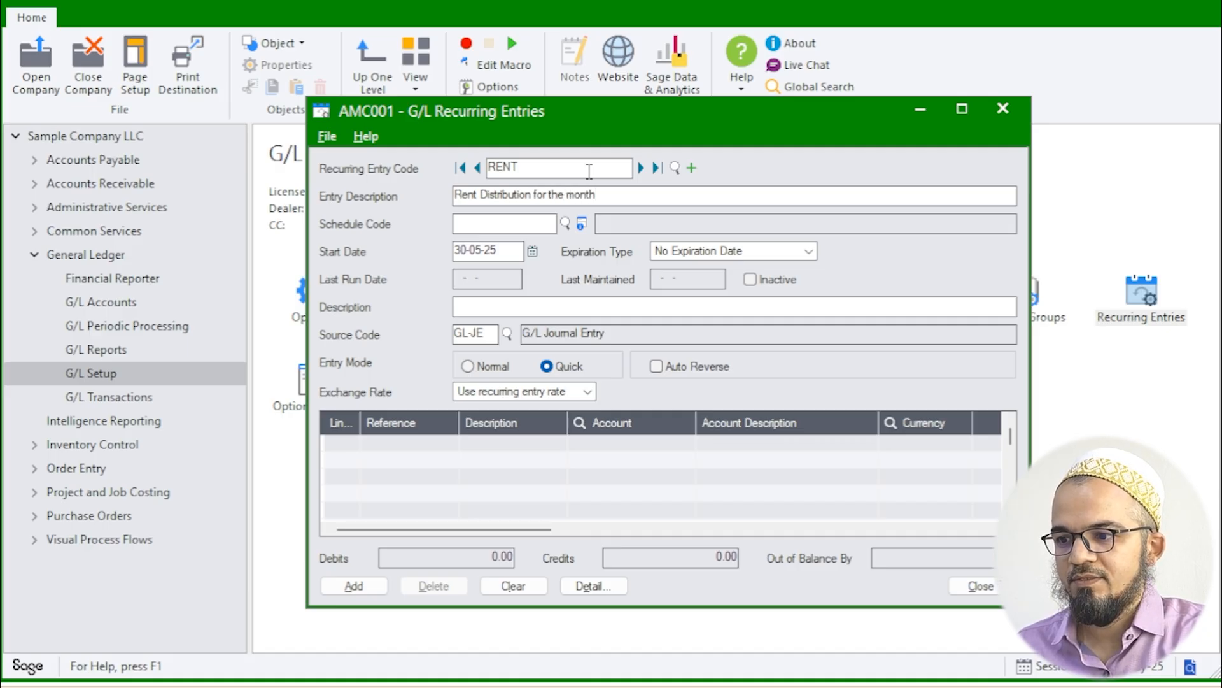
key(Tab)
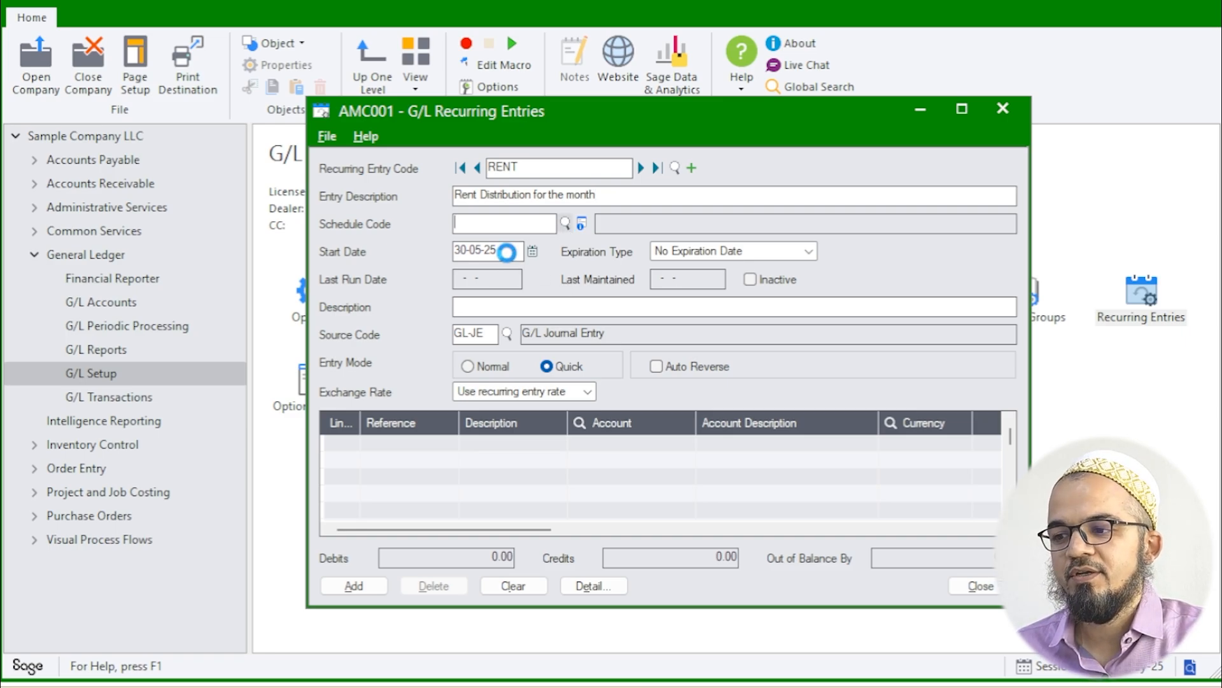
Step: Assign the MONTHLY schedule to the recurring entry and set its start date to 31-05-25
key(F5)
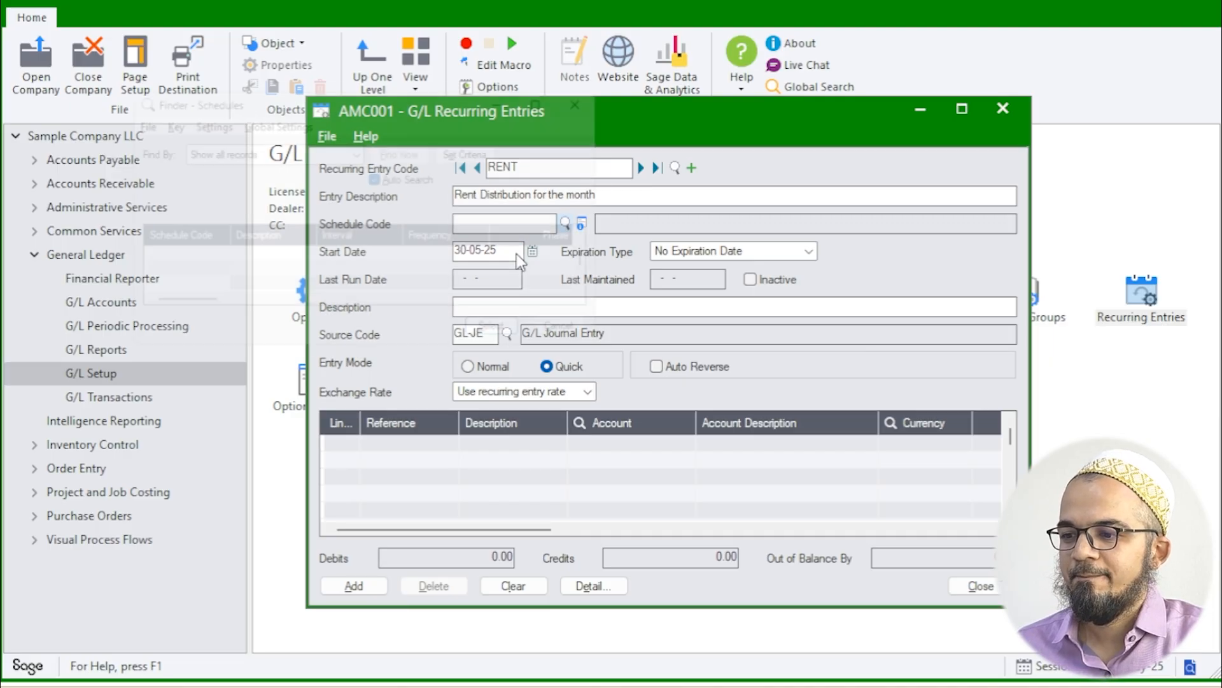
click(333, 258)
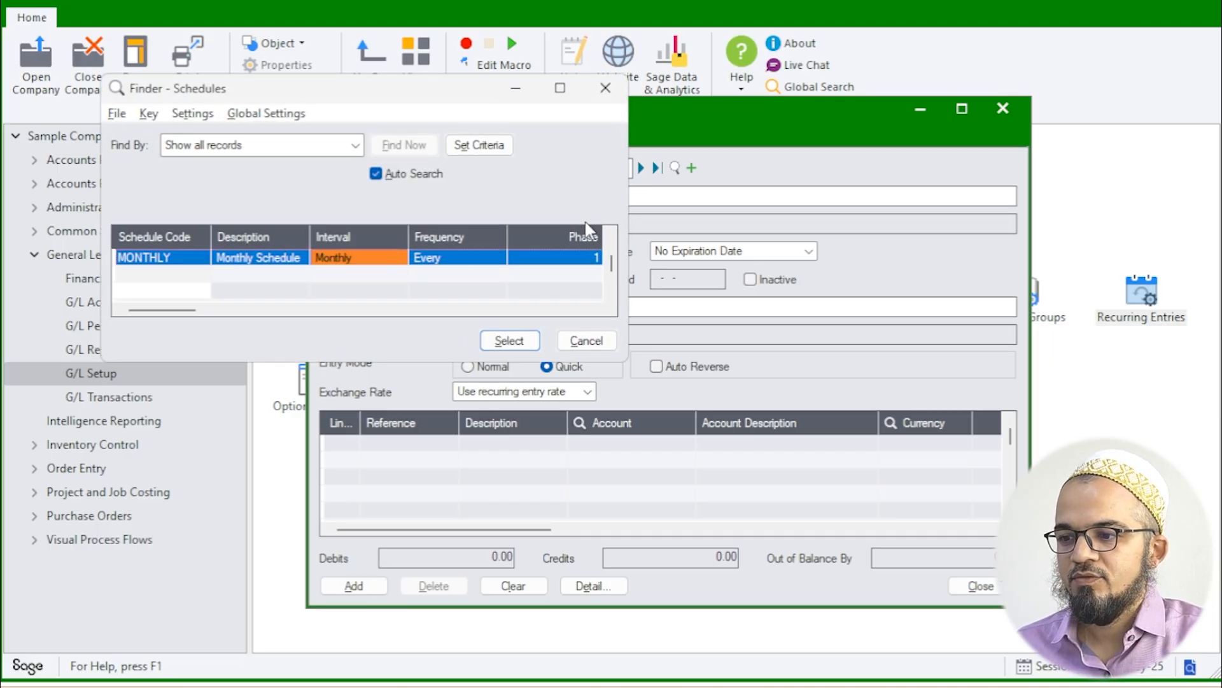
key(Return)
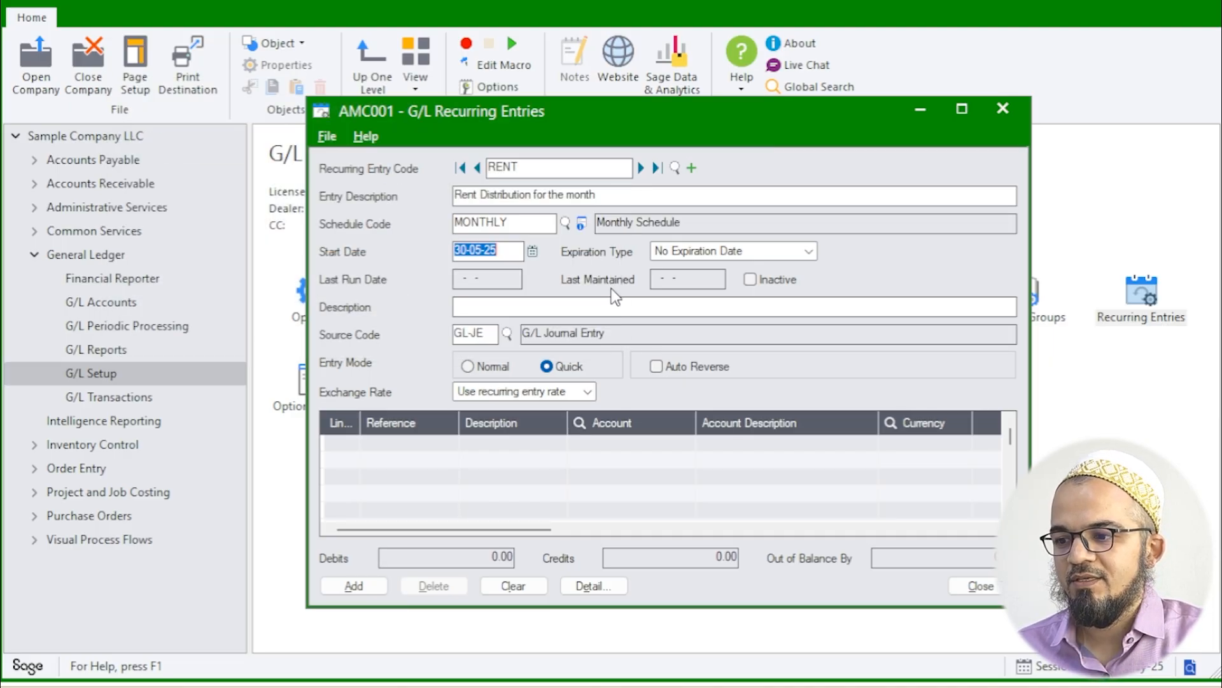
click(533, 251)
click(659, 379)
Step: Make the recurring entry expire on a Specific Date, 30-04-26
click(738, 254)
click(739, 282)
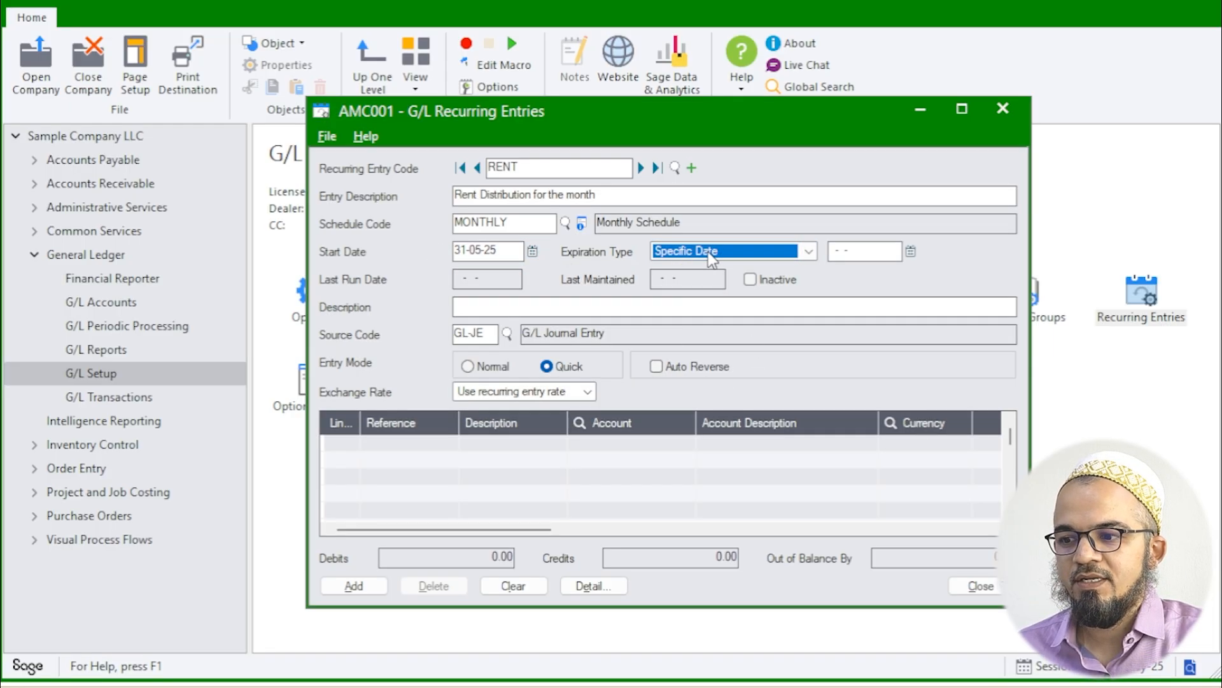
click(911, 251)
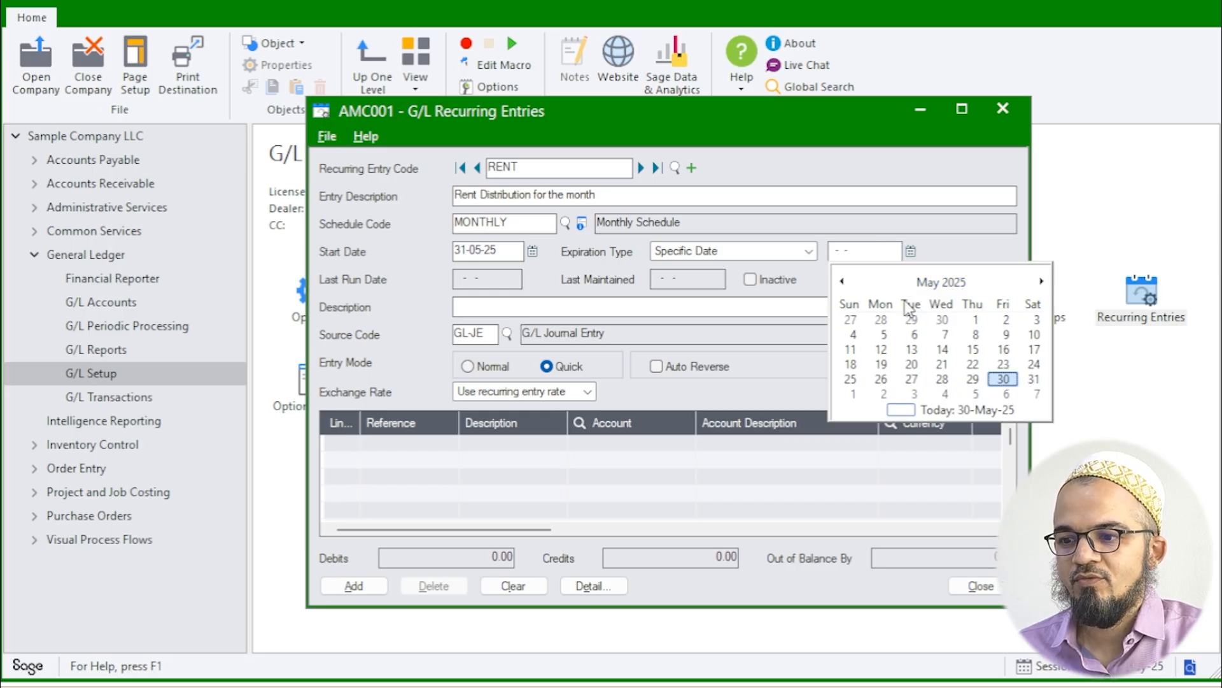
click(841, 282)
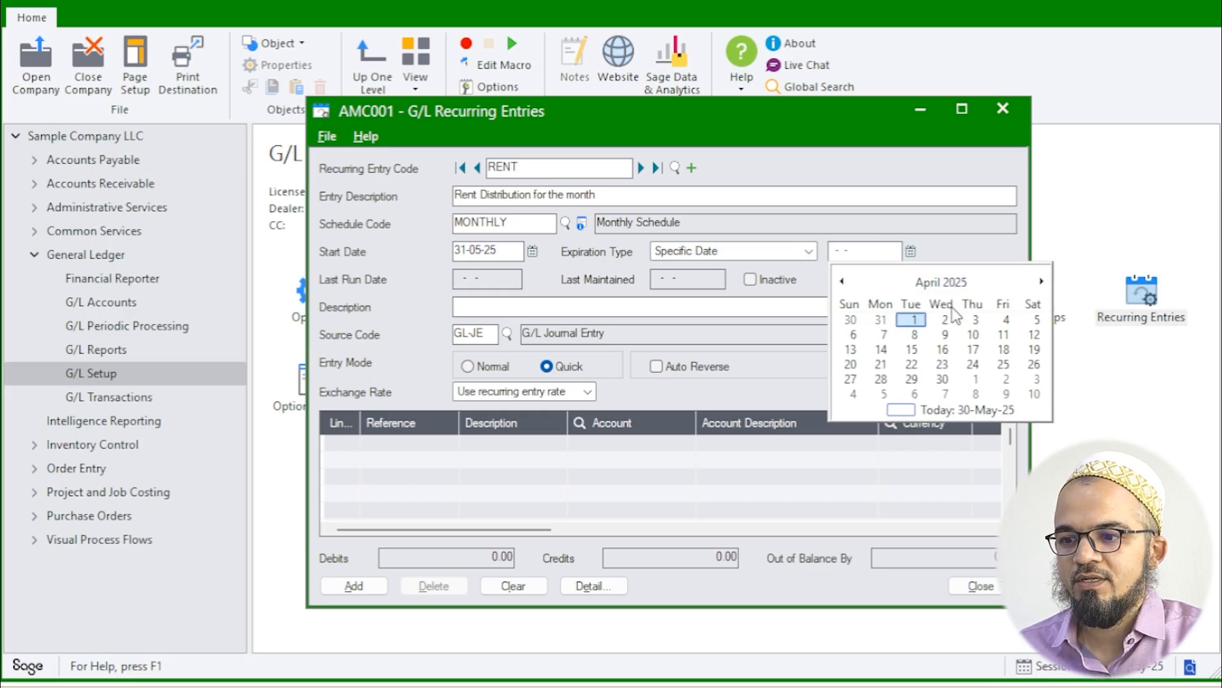
click(956, 379)
key(BackSpace)
text(6)
key(Tab)
Step: Copy the entry description "Rent Distribution for the month" into the Description field
drag(630, 195, 437, 195)
key(ctrl+c)
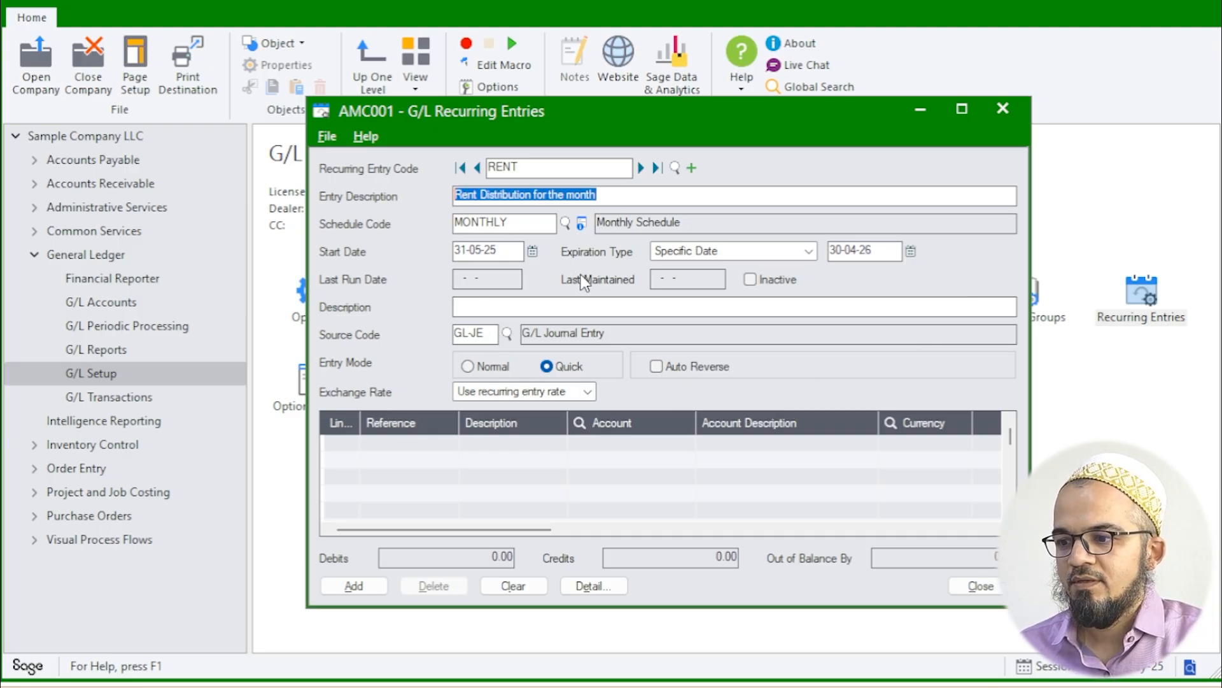
click(528, 312)
key(ctrl+v)
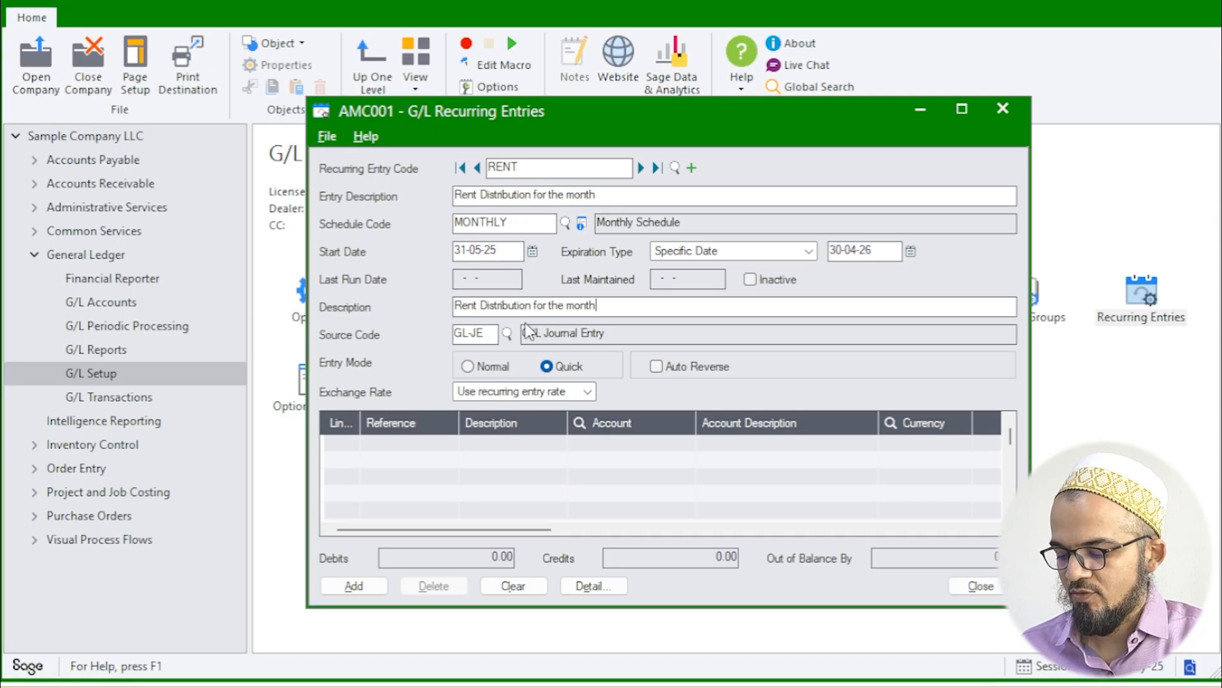
Step: Fill the first detail line with reference Rent, the copied description, account 62030 and a source debit of 8,000
click(393, 447)
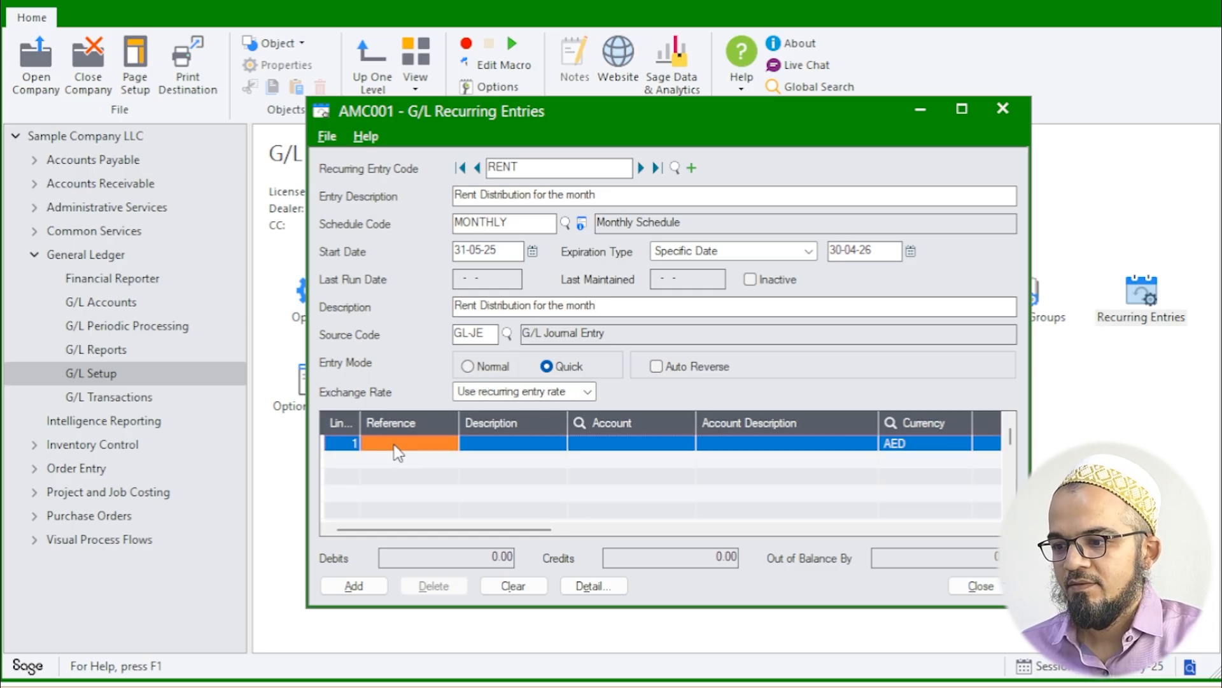
text(Rent)
key(Tab)
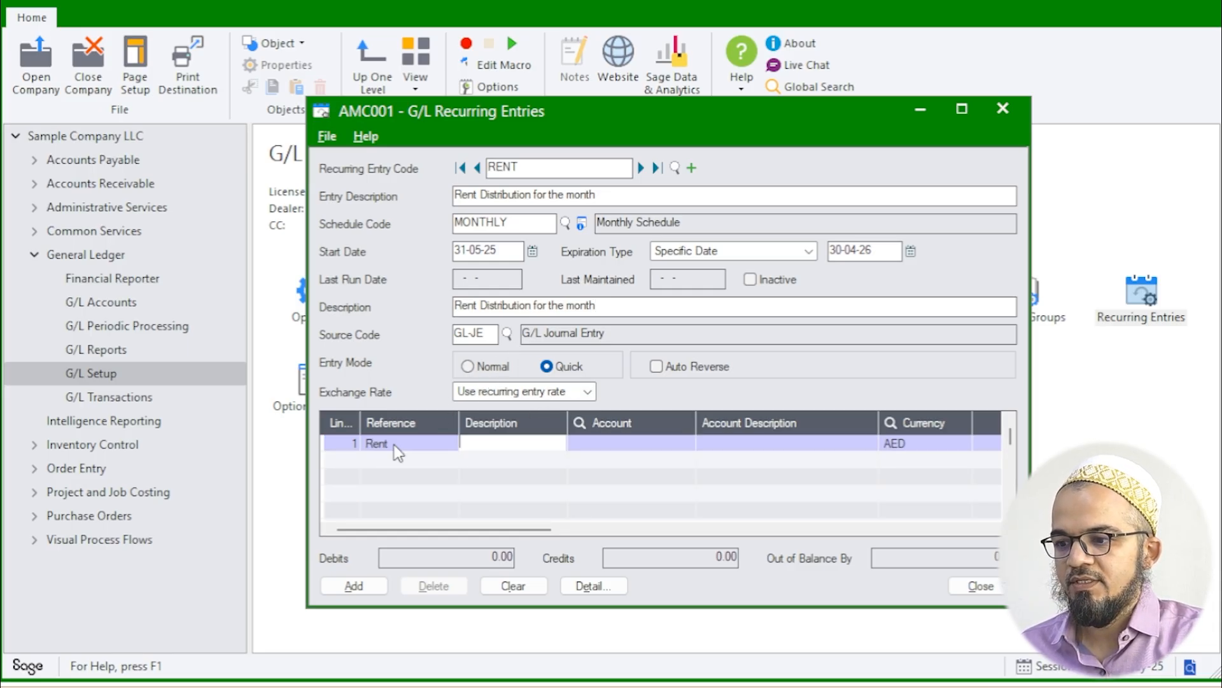
key(ctrl+v)
key(Tab)
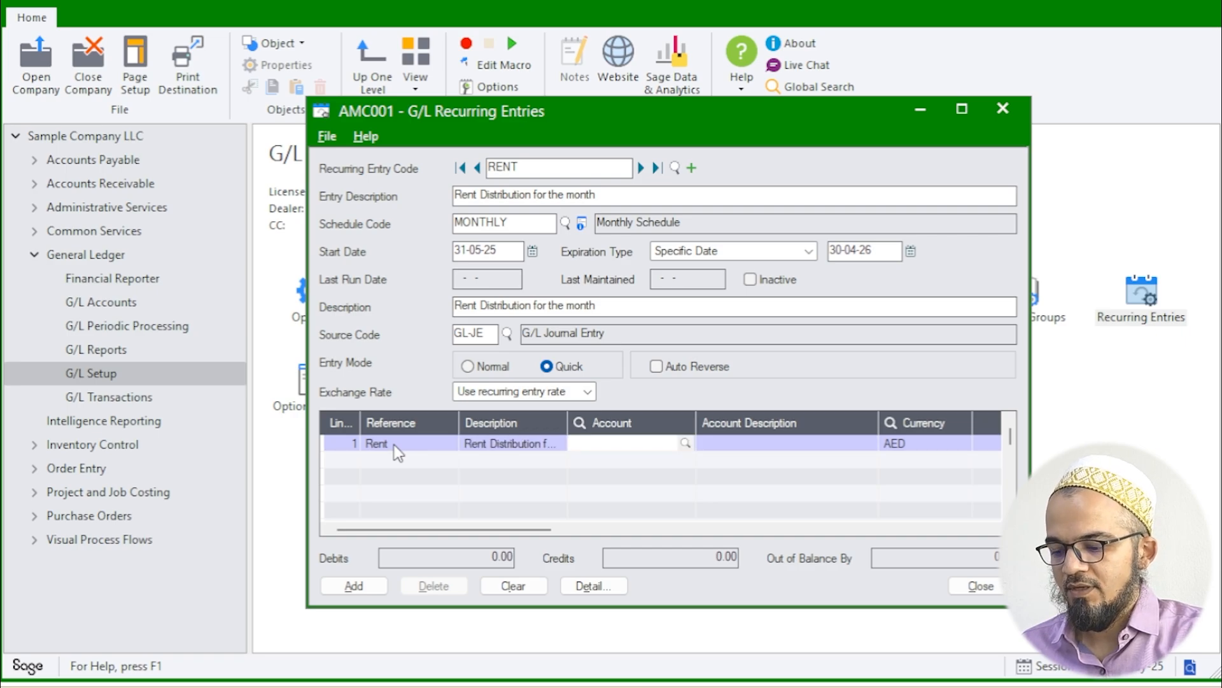
text(62030)
key(Tab)
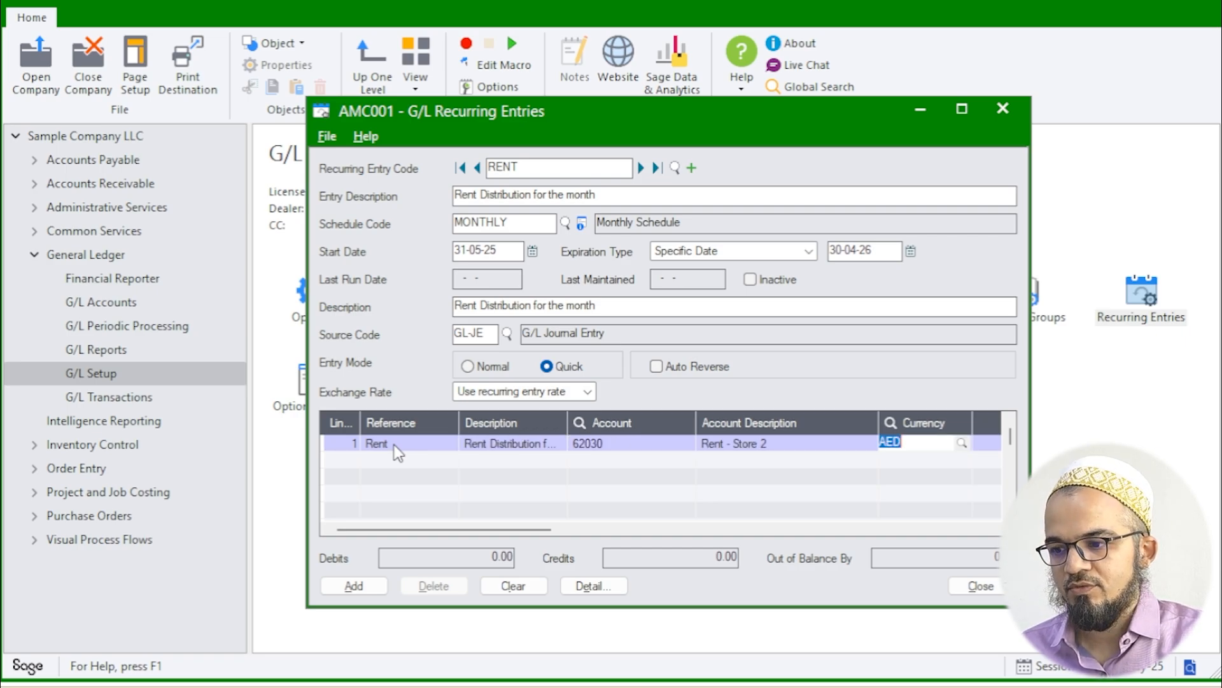
key(Tab)
text(8000)
key(Tab)
Step: Insert a second detail line for account 13000 with a source credit of 8,000
key(Insert)
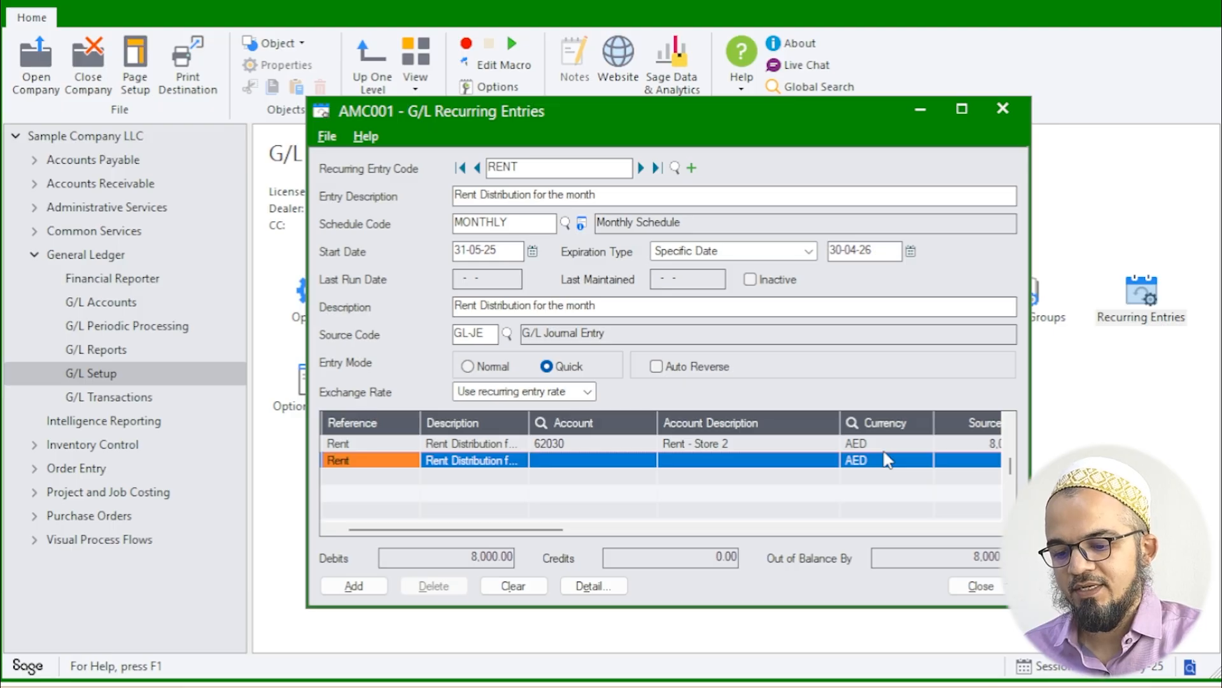
key(Tab)
key(Tab)
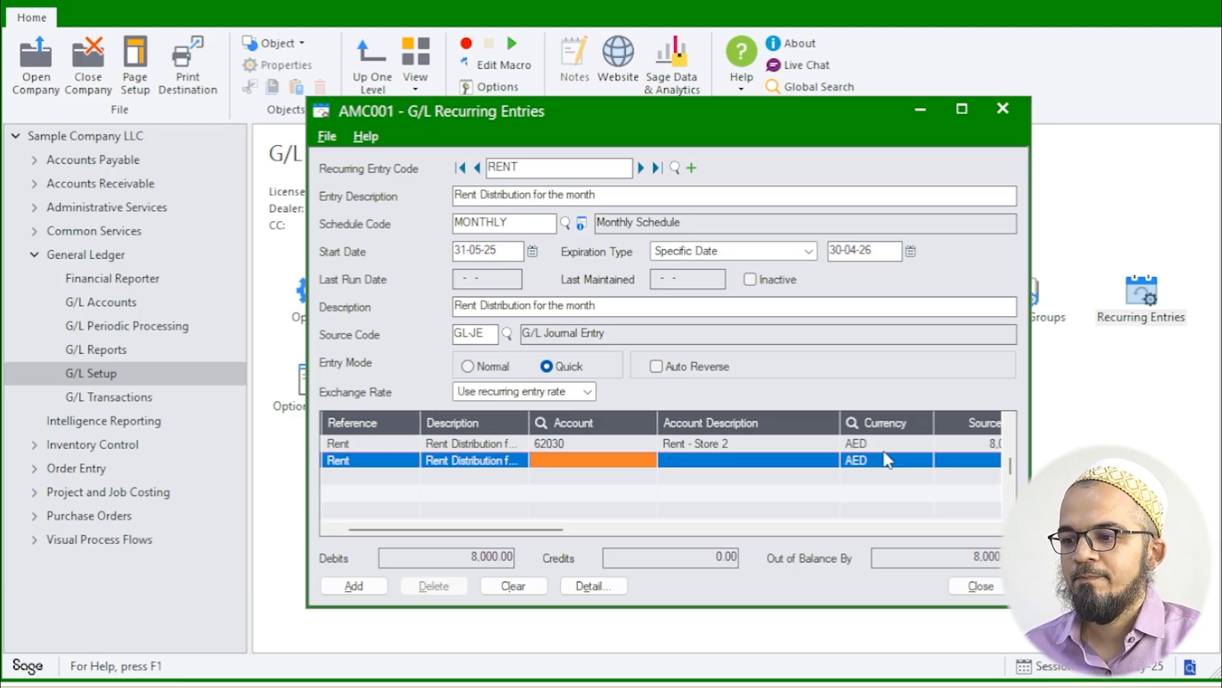
text(13000)
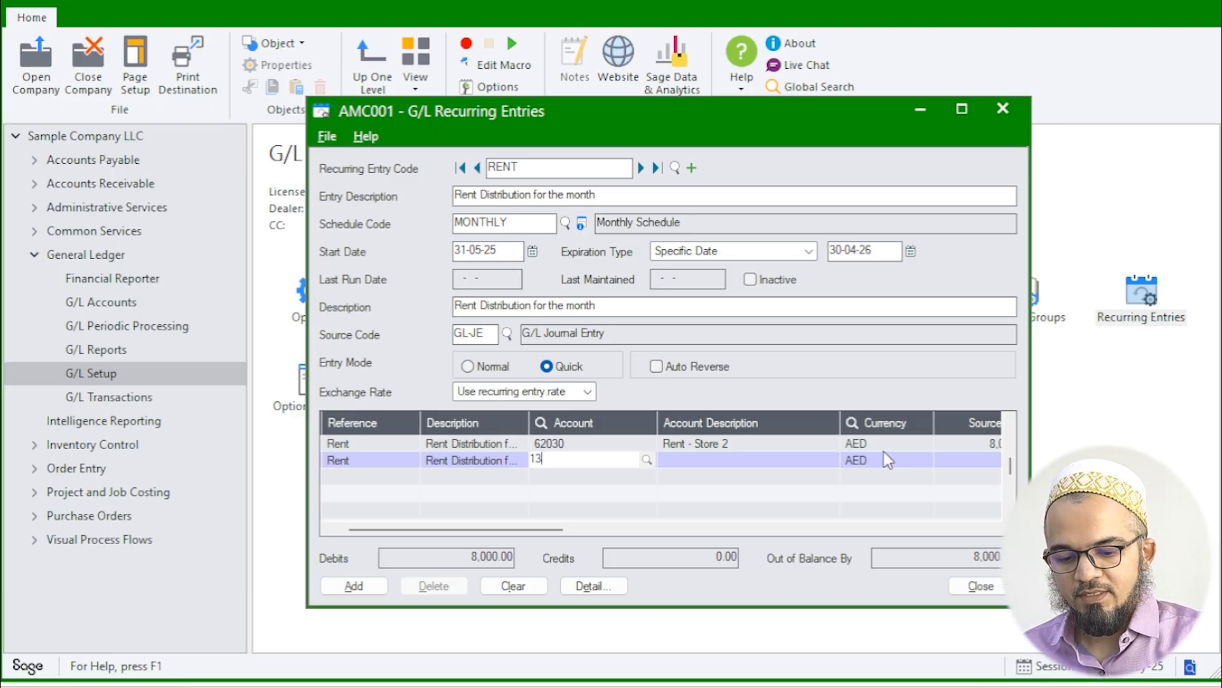
key(Tab)
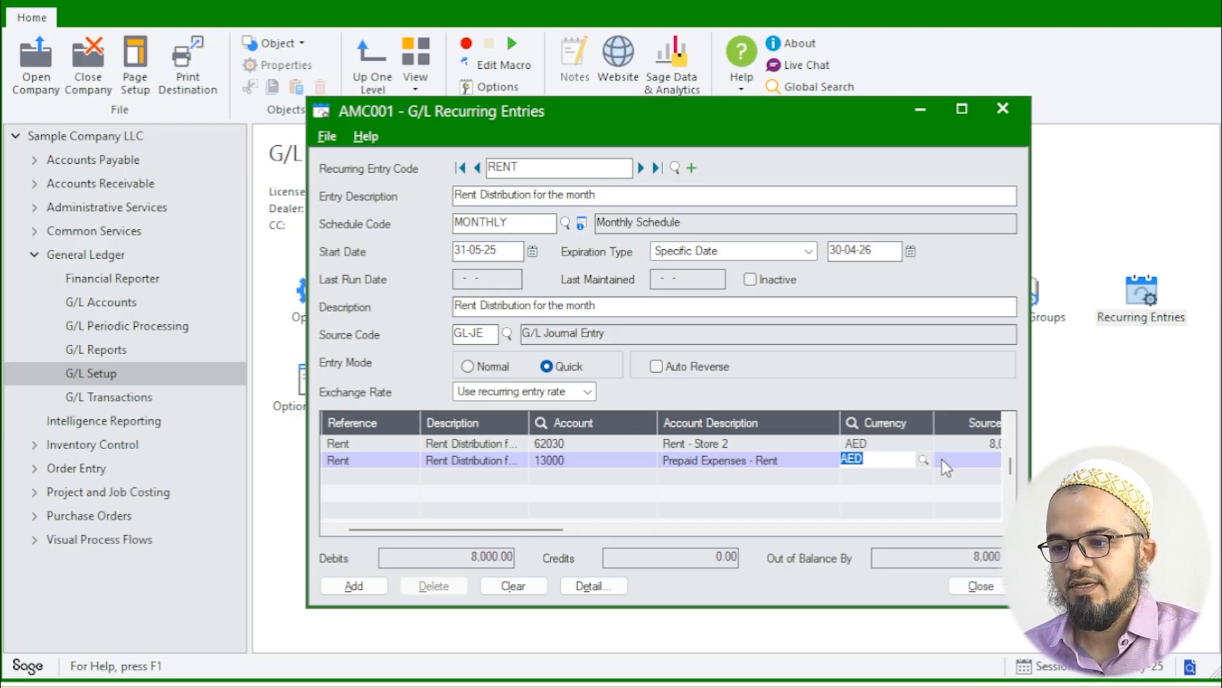
key(Tab)
key(Tab)
text(8000000)
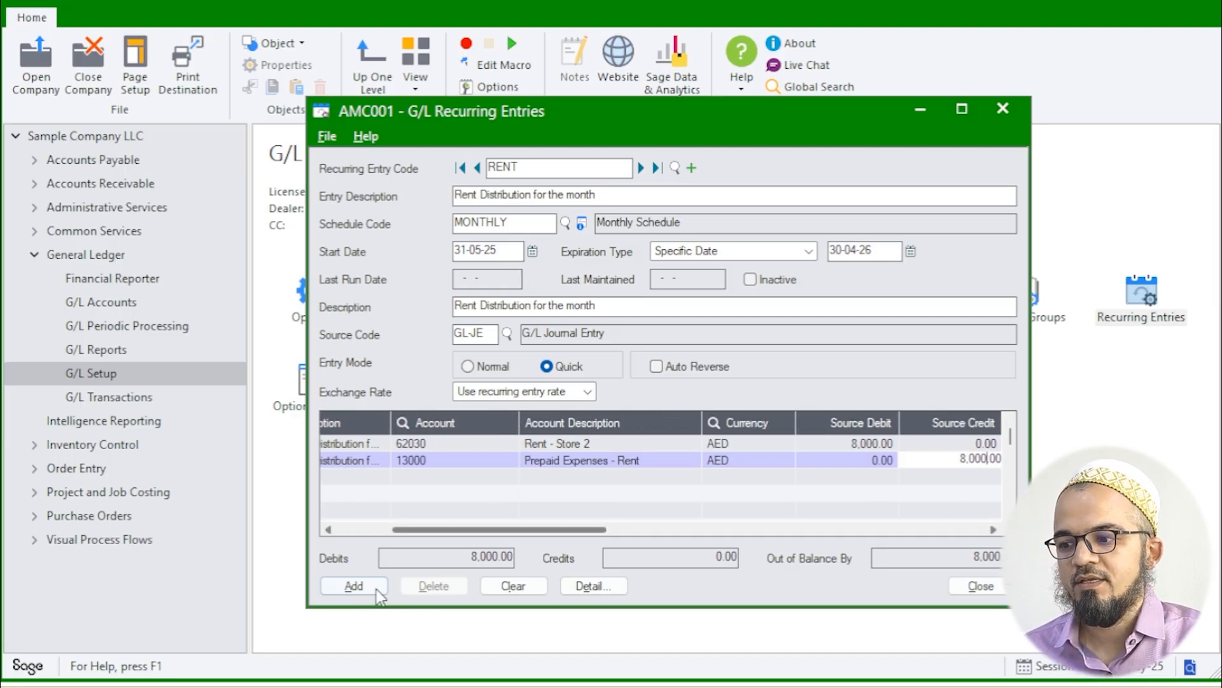
Step: Add the RENT recurring entry and close the G/L Recurring Entries window
click(360, 586)
click(541, 587)
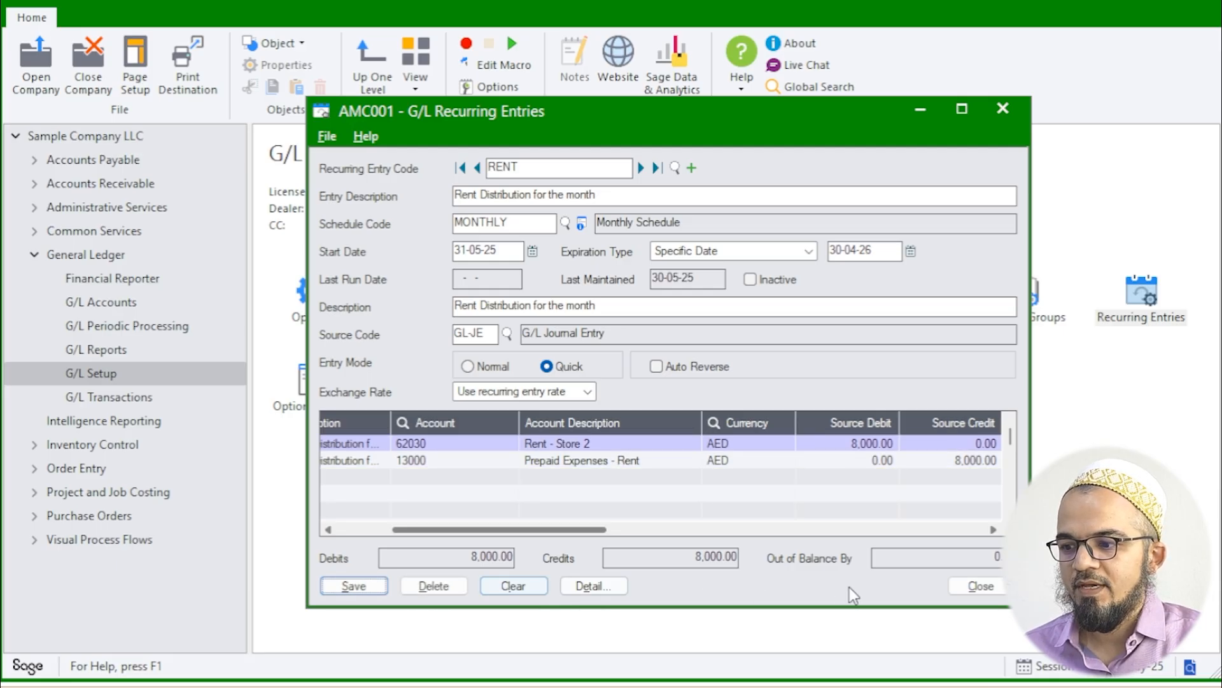
click(959, 584)
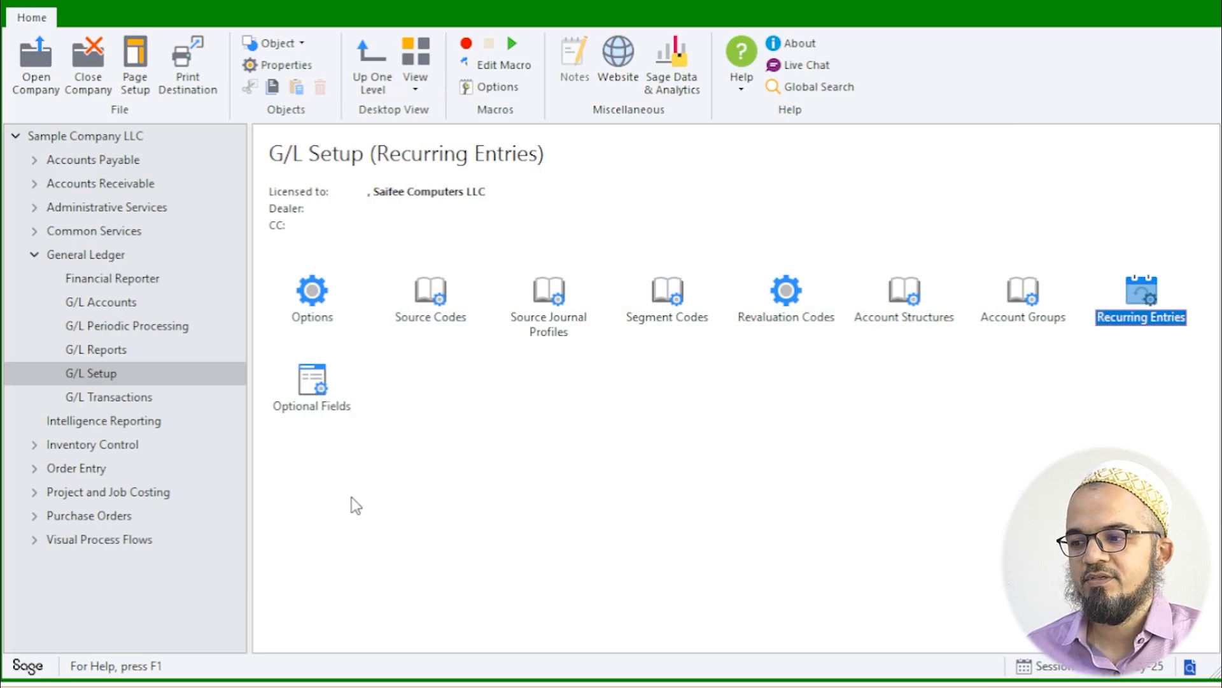
Step: Open Create Recurring Entries Batch in G/L Periodic Processing and set both the From and To recurring entry codes to RENT
click(100, 331)
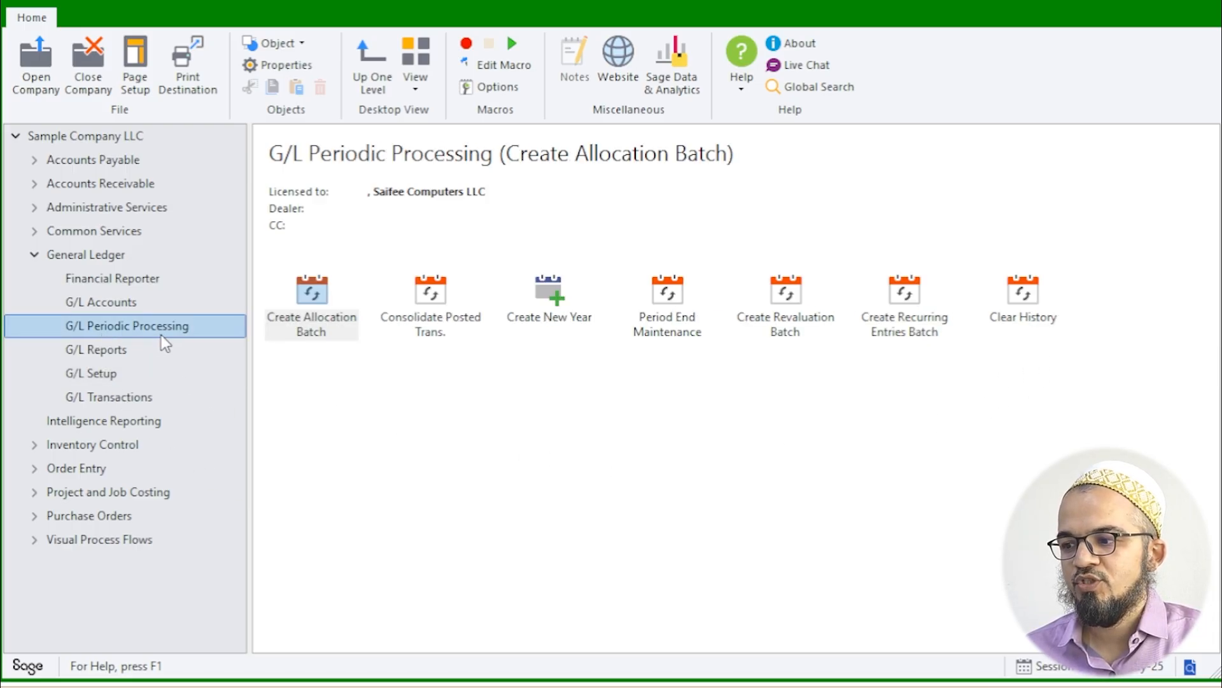
double_click(920, 332)
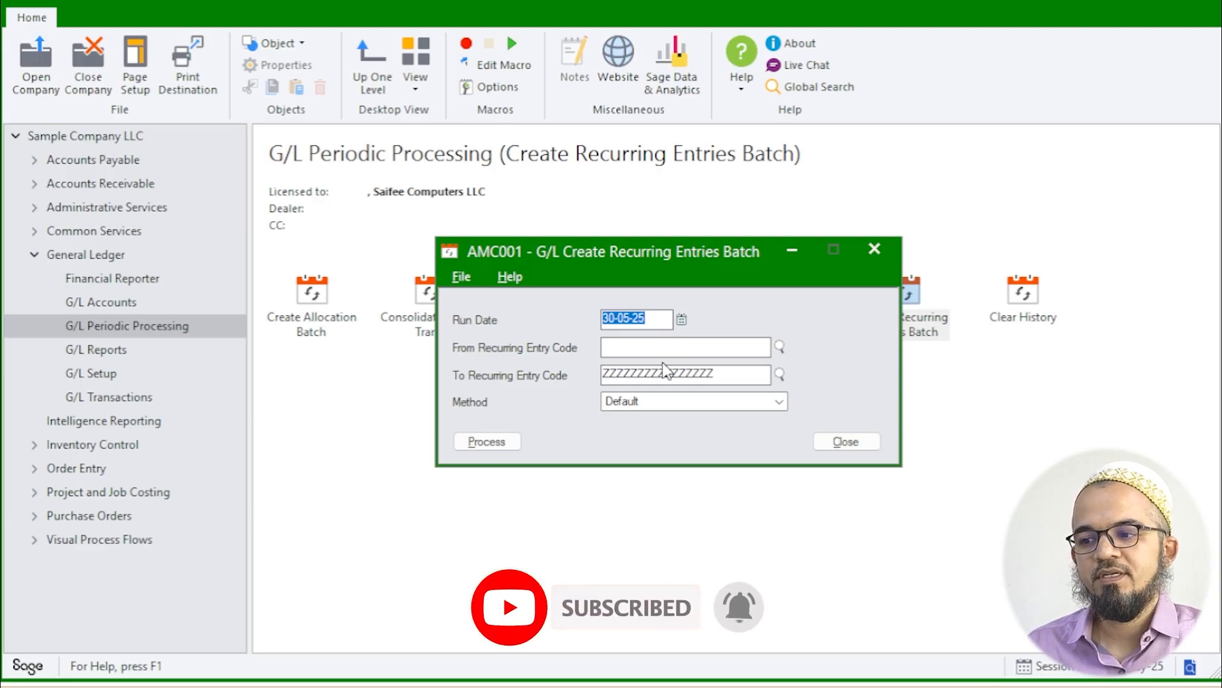
click(657, 354)
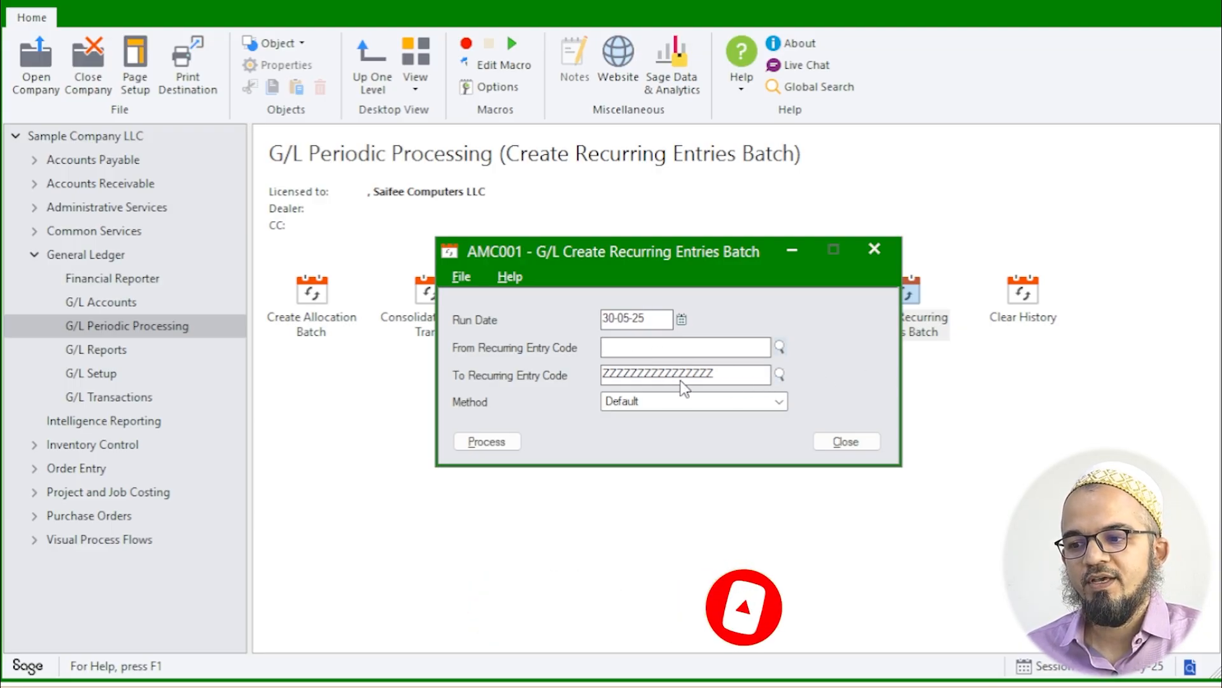
key(F2)
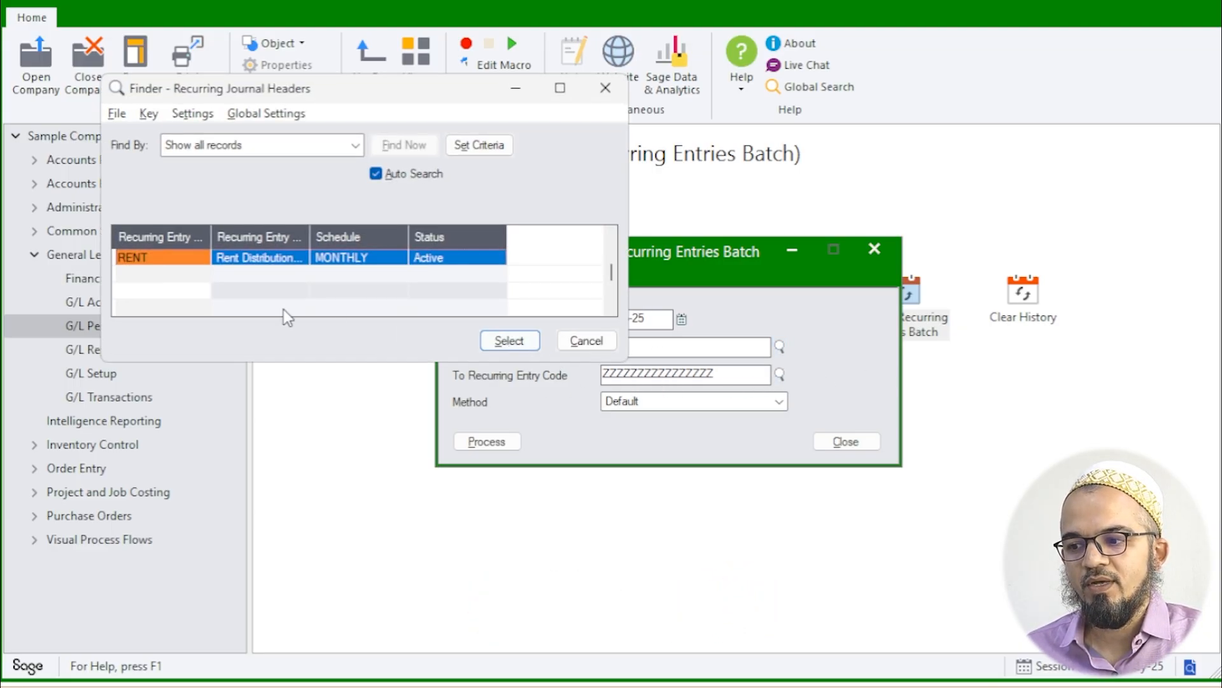
double_click(266, 270)
drag(651, 350, 602, 349)
key(ctrl+c)
key(Tab)
key(ctrl+v)
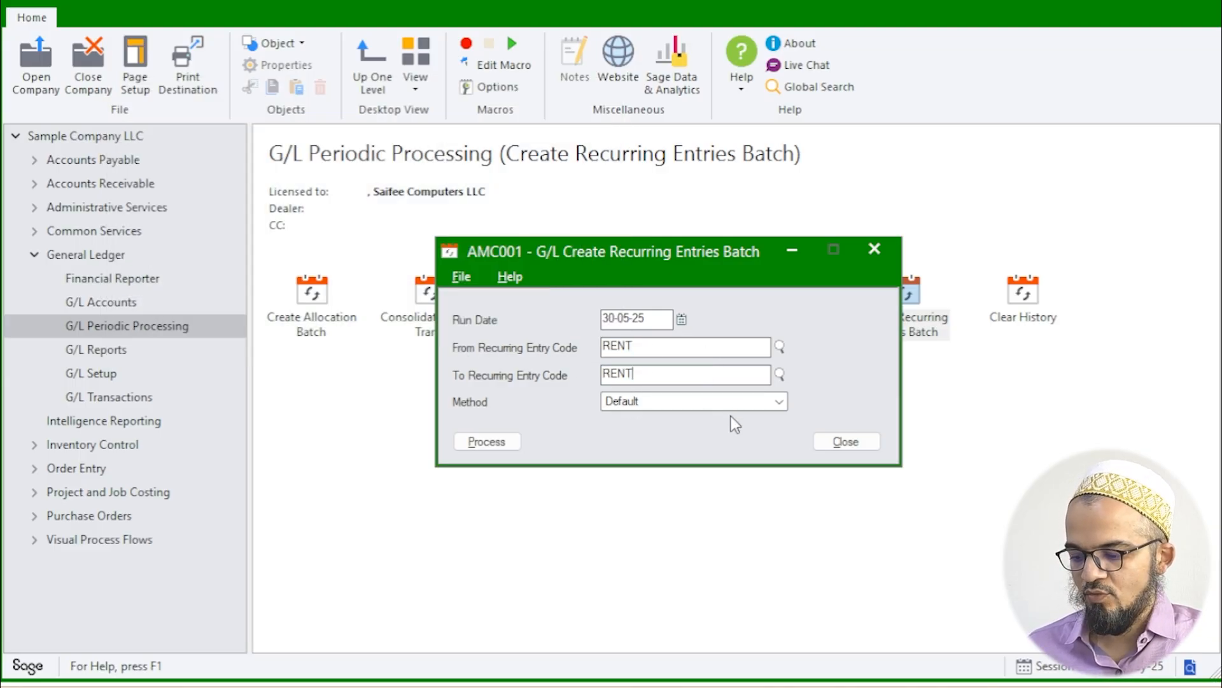
Step: Try to process the RENT recurring entry with run date 30-05-25 and the Default method
click(508, 444)
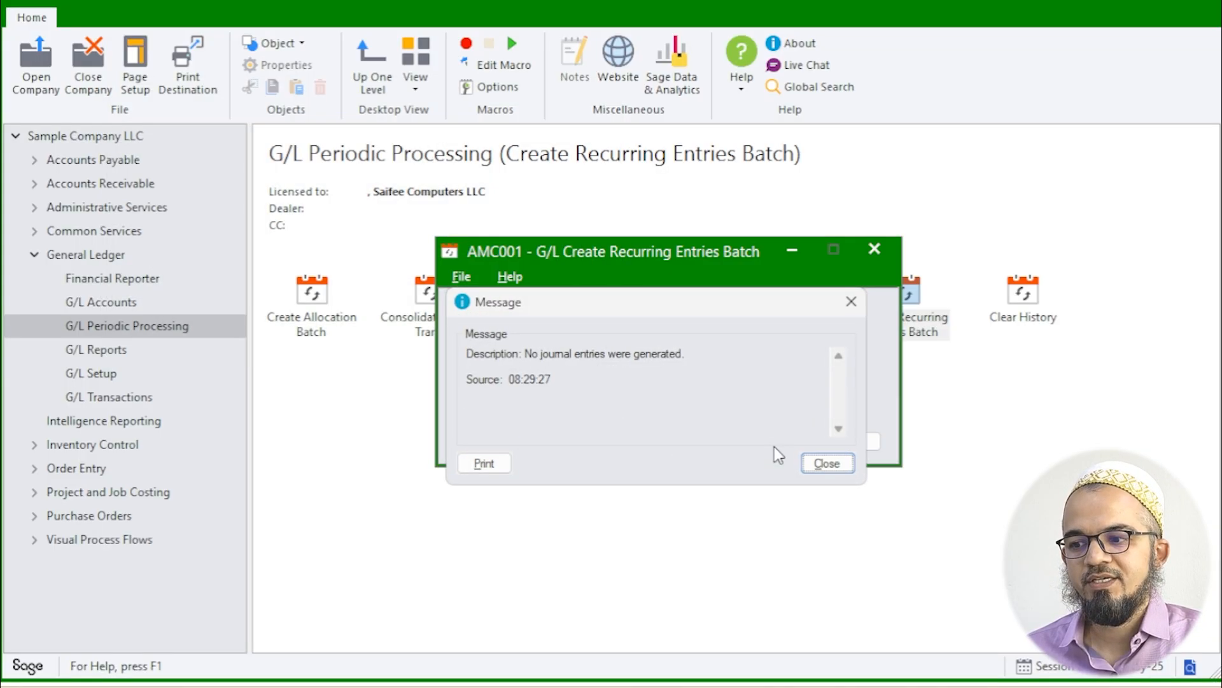
drag(523, 354, 691, 354)
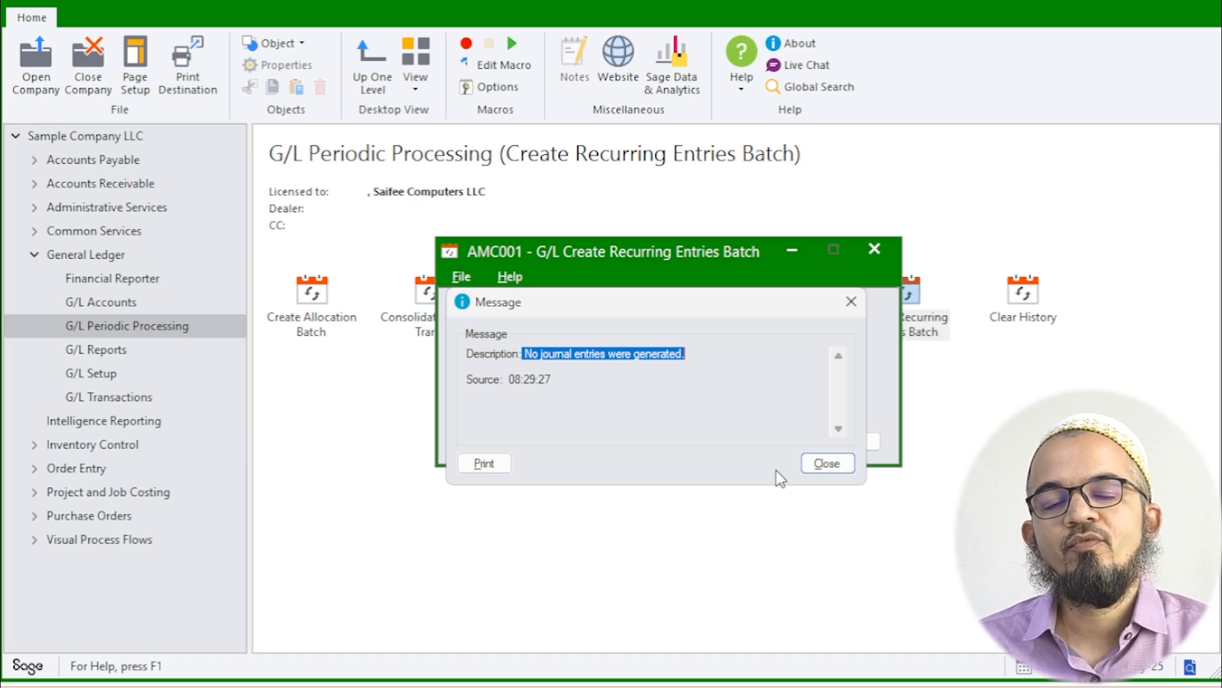
click(827, 463)
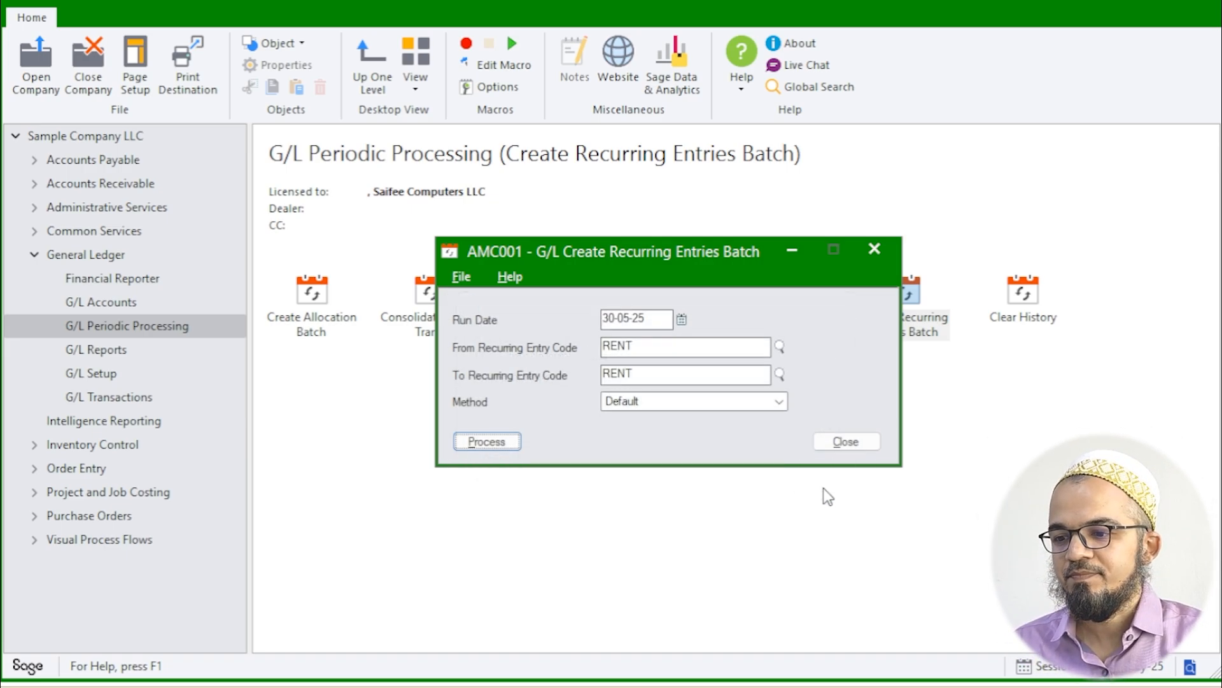
Step: Process the RENT recurring entry with run date 31-05-25 and the Create a New Batch method, and close the batch creation window
click(678, 409)
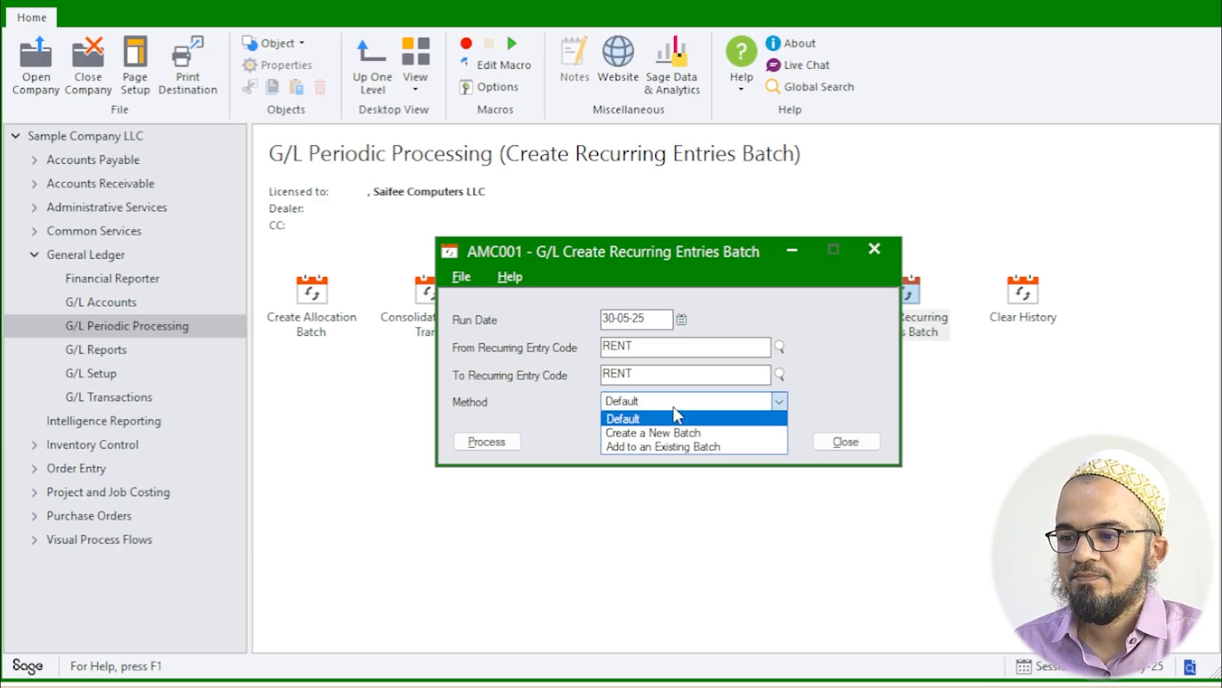
click(680, 431)
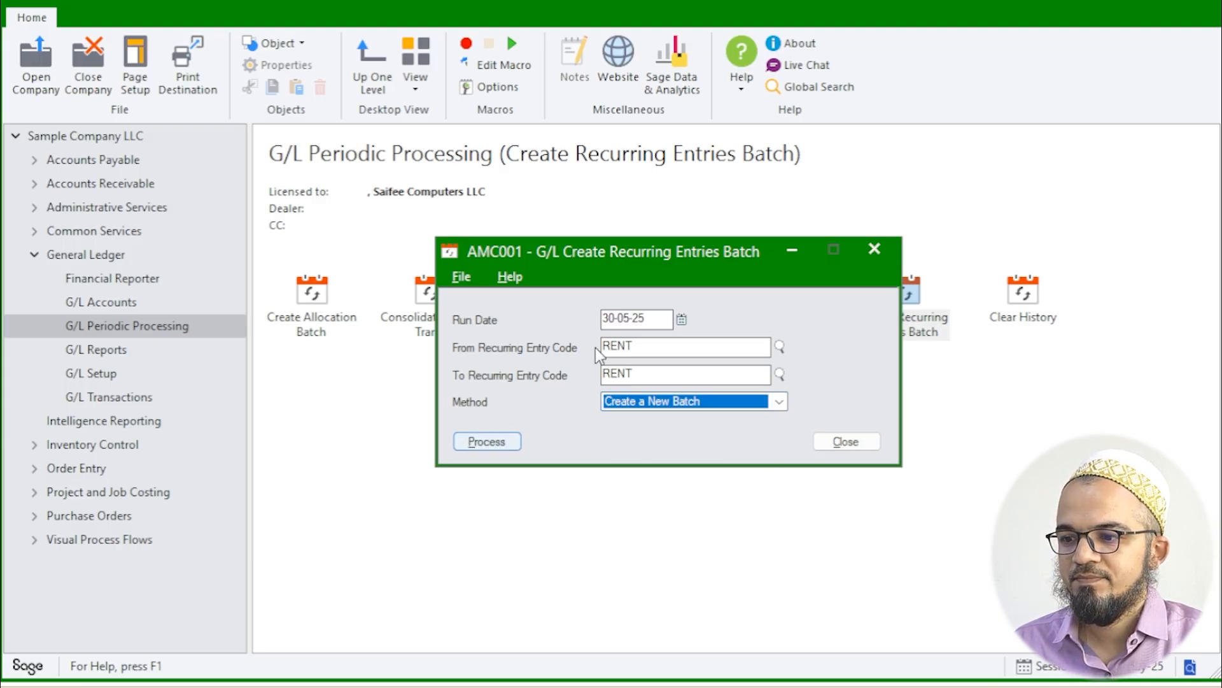
click(681, 319)
click(807, 447)
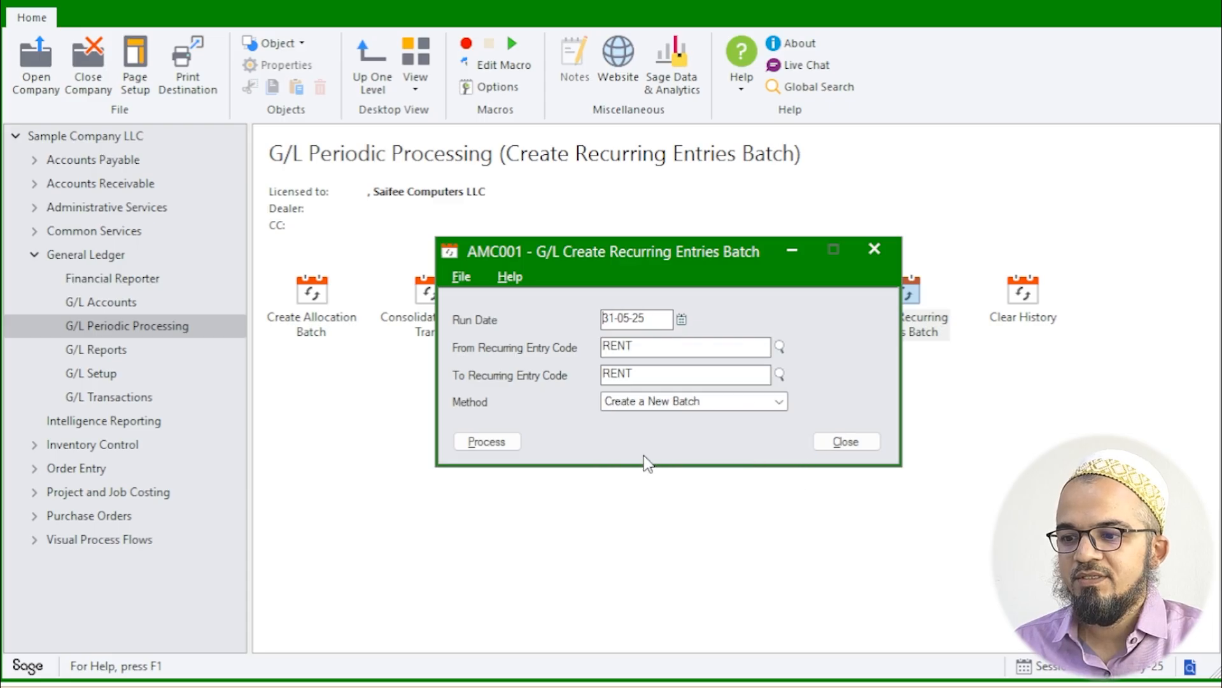
click(488, 446)
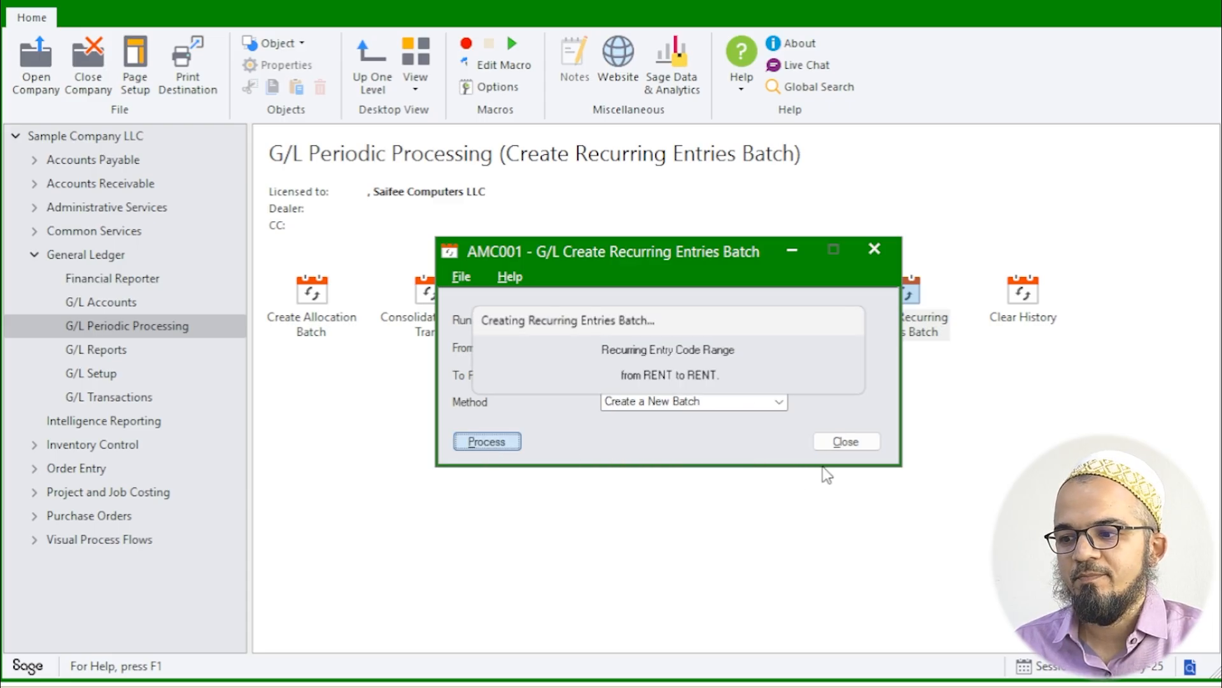
drag(543, 352, 693, 354)
click(826, 461)
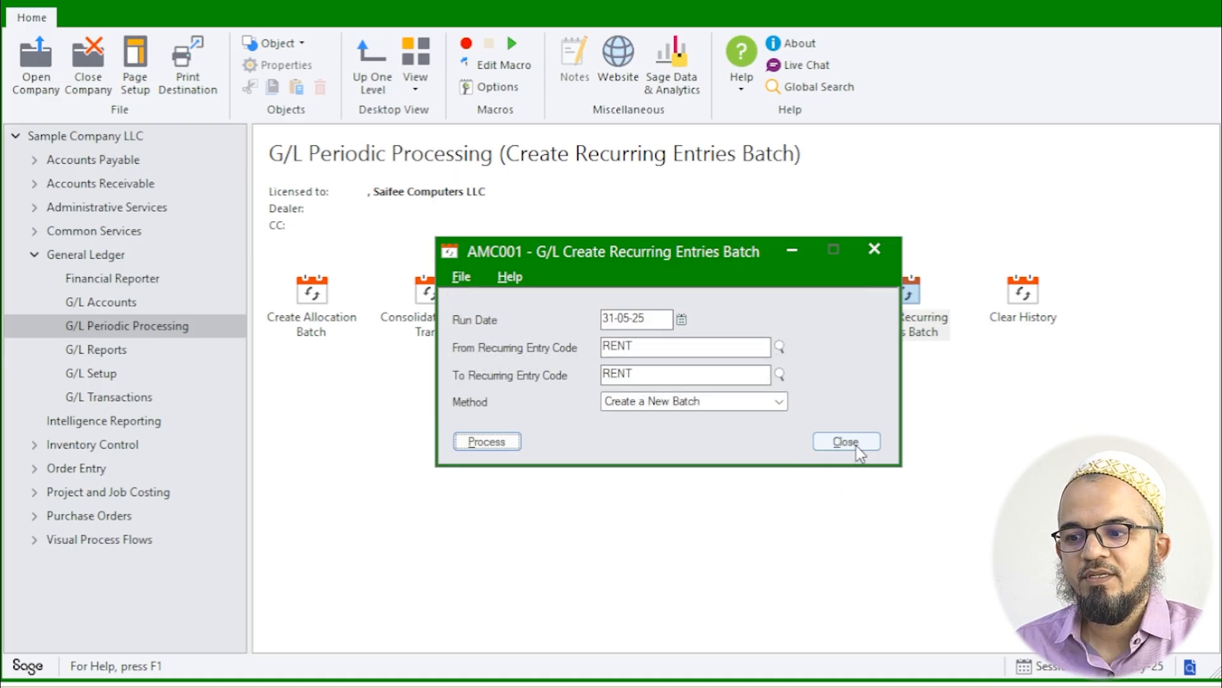
click(856, 444)
Step: Open the Recurring Entries 2025-05-31 batch (000015) from the Batch List in G/L Transactions
click(134, 402)
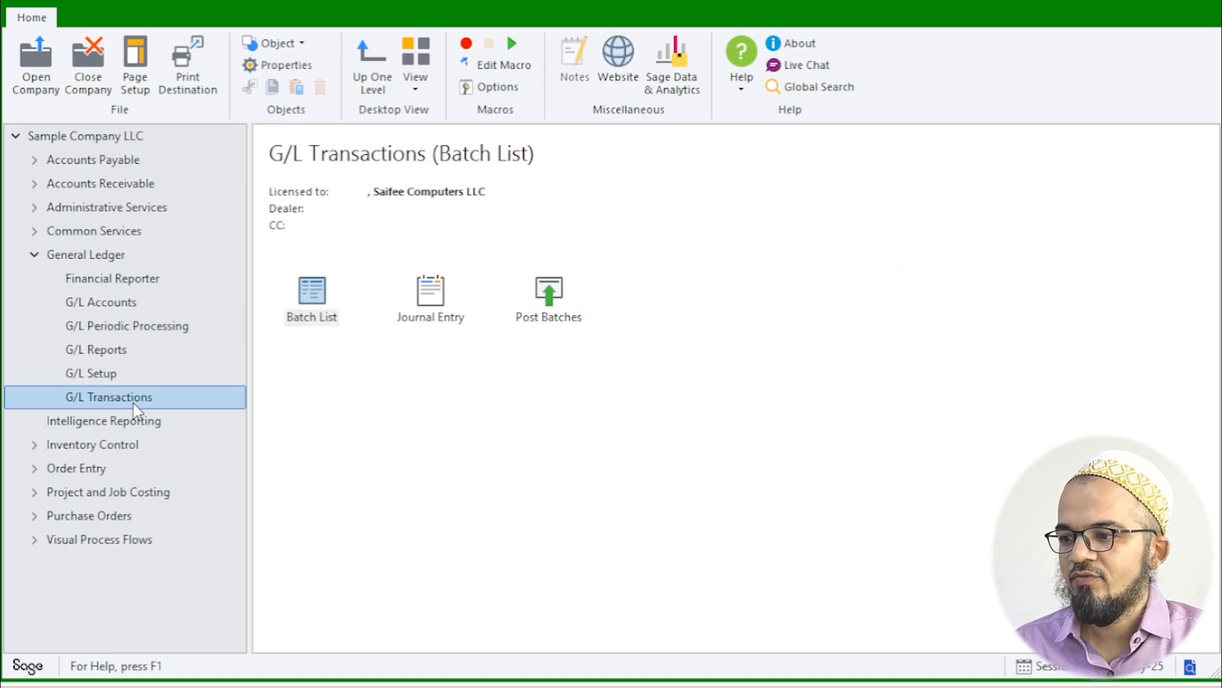
double_click(299, 319)
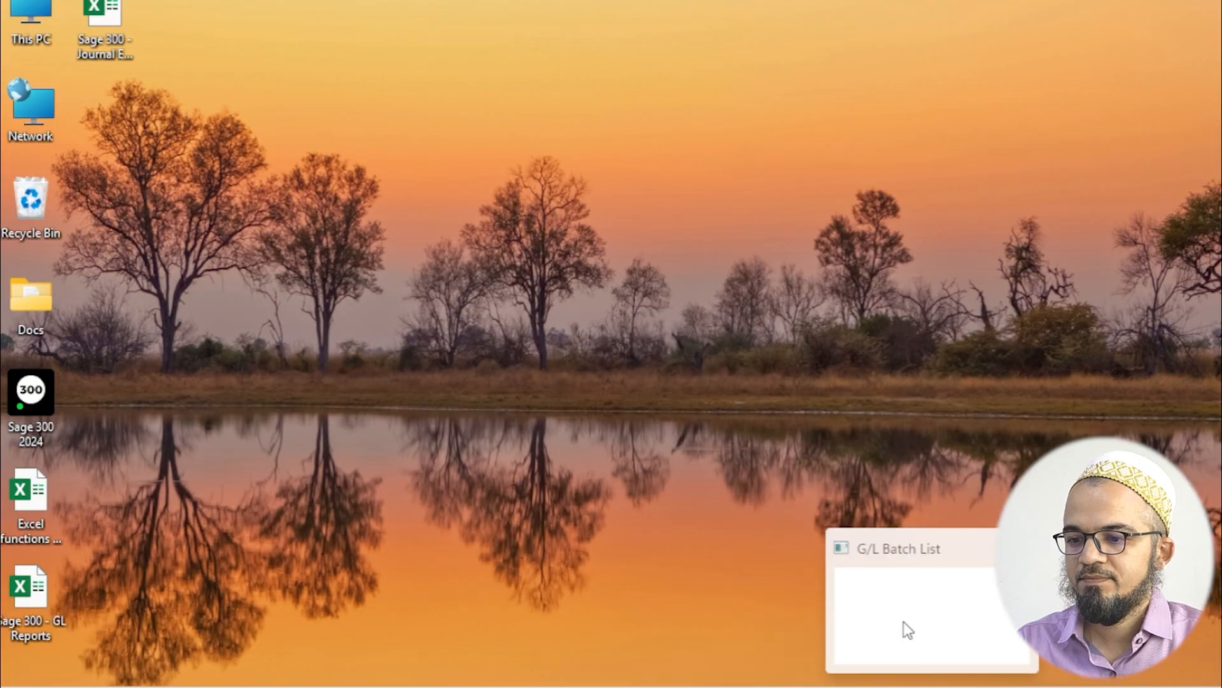
click(903, 618)
click(493, 464)
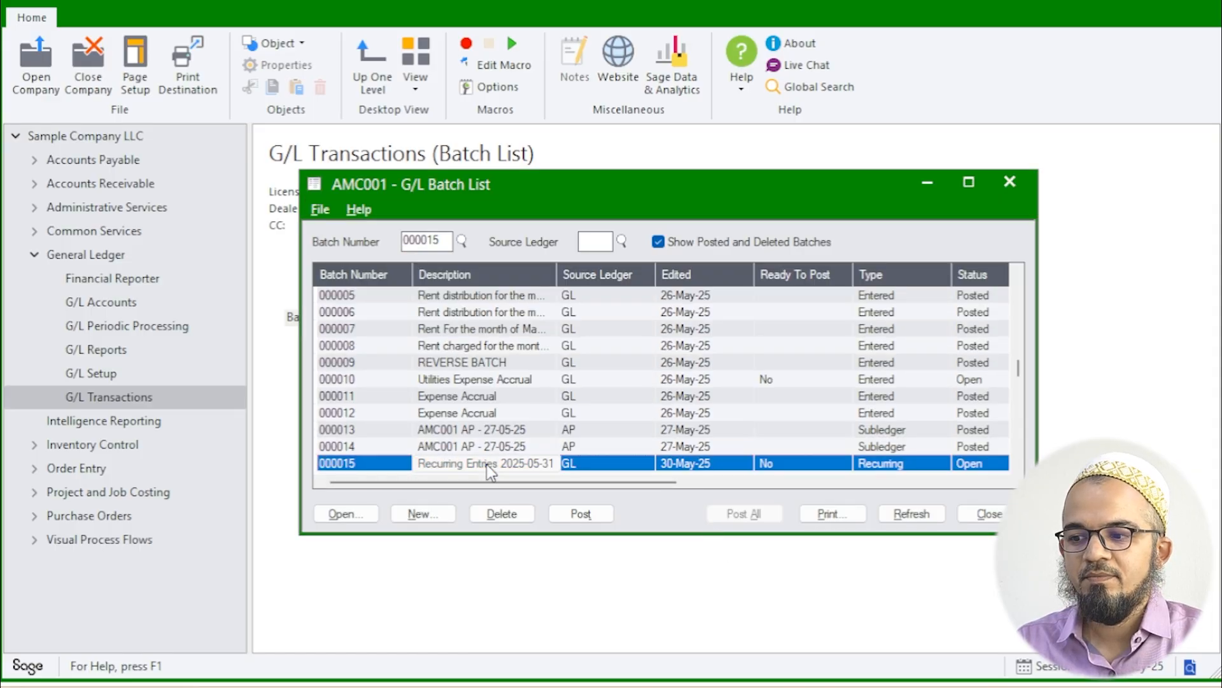
click(346, 514)
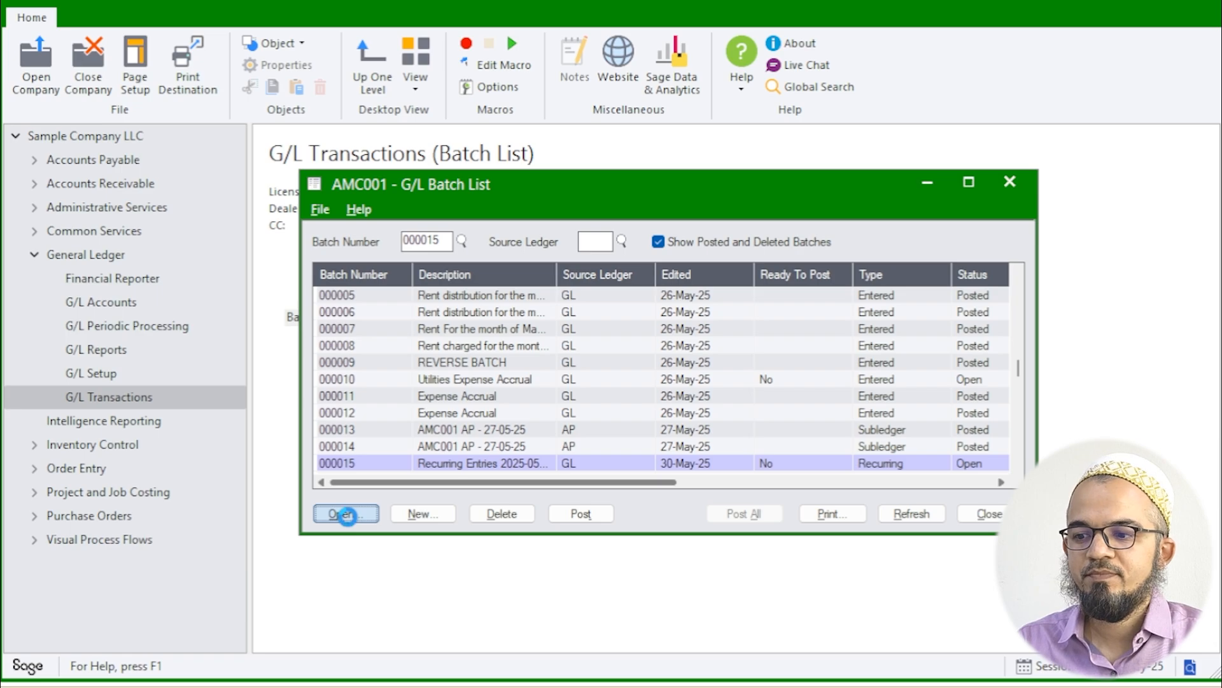
double_click(572, 461)
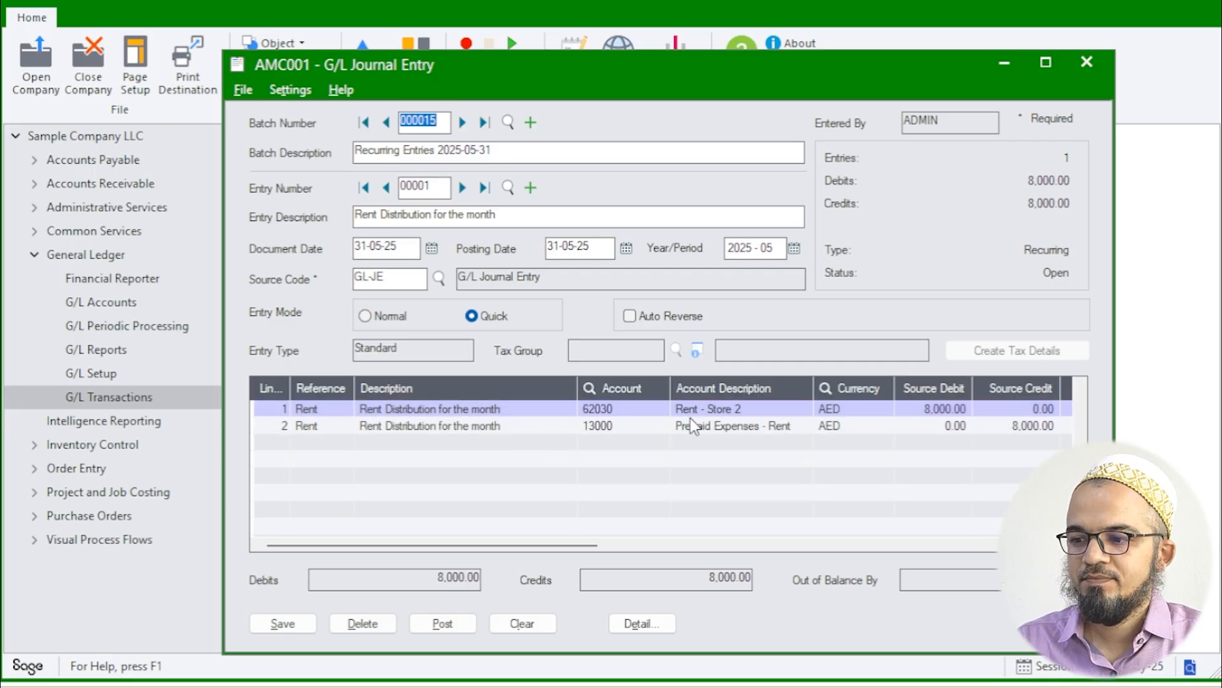
Step: Review the source debit and credit on the journal entry's two detail lines, along with its entry description
click(900, 408)
click(1020, 425)
drag(535, 217, 332, 216)
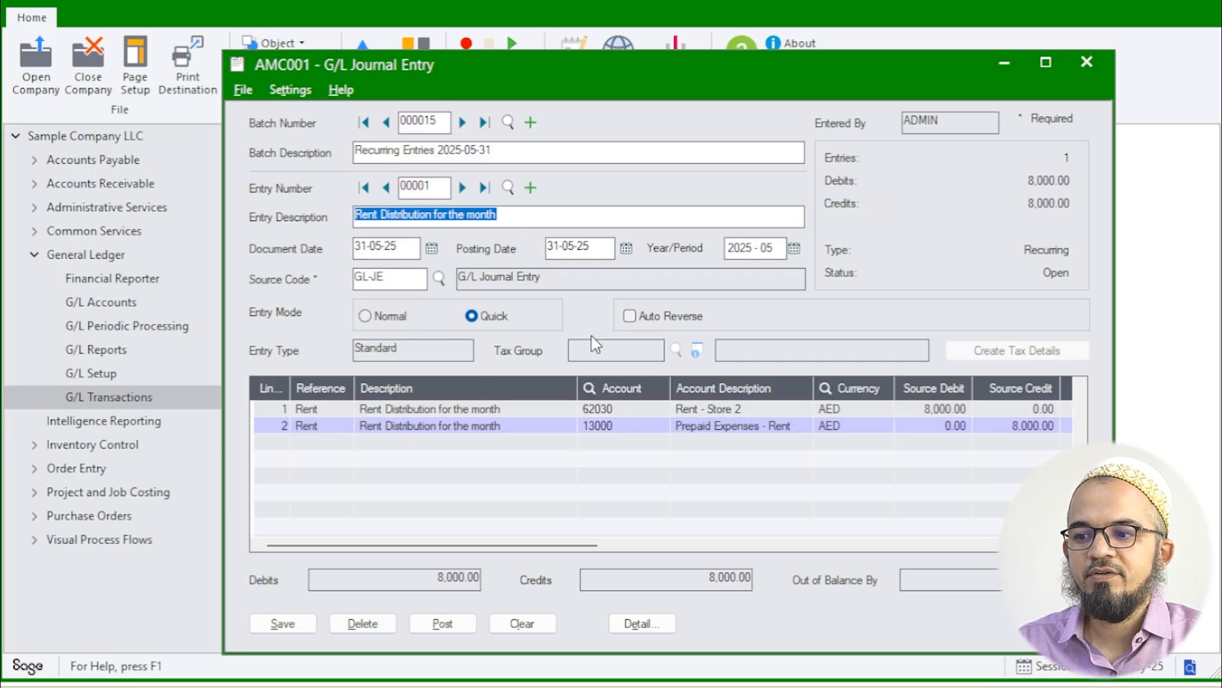
Step: Post batch 000015 although it is not set to Ready To Post, and close the G/L Batch List
click(456, 624)
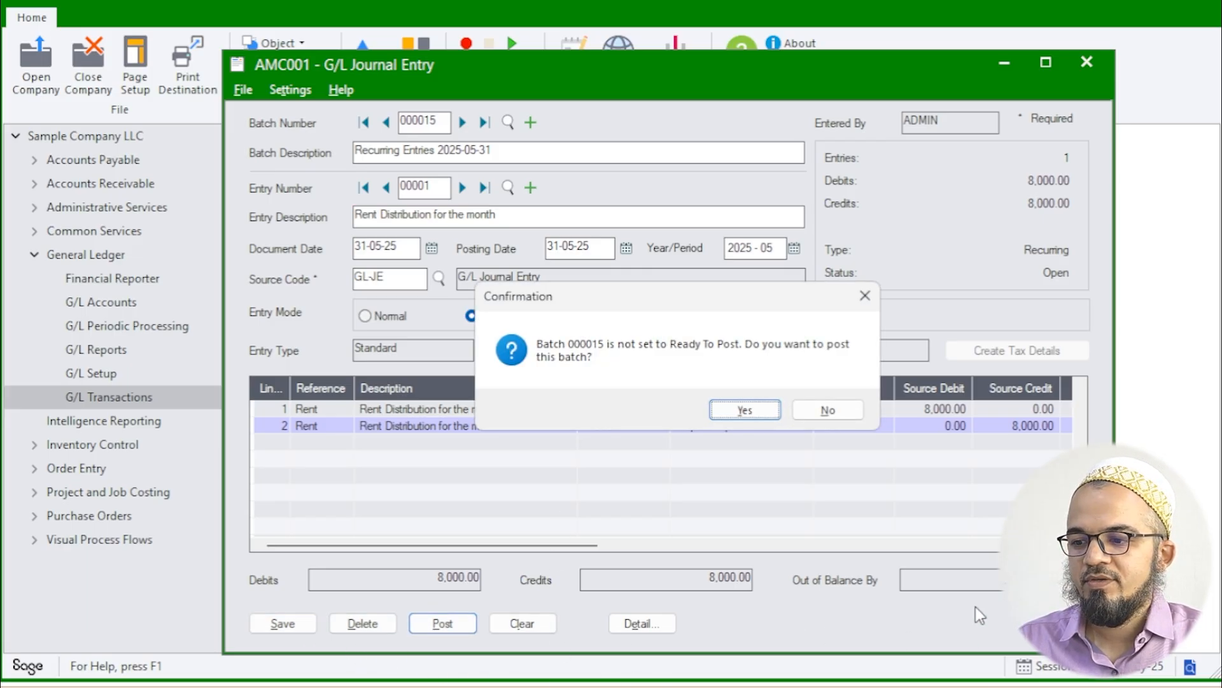
click(740, 412)
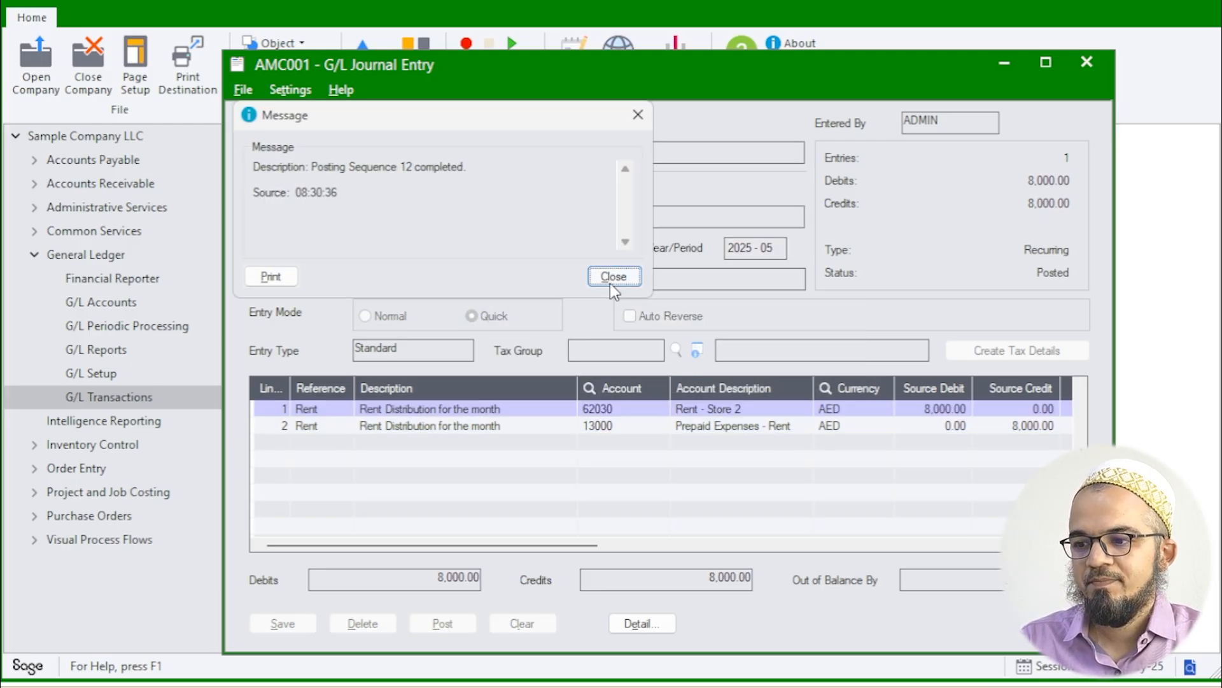
click(612, 278)
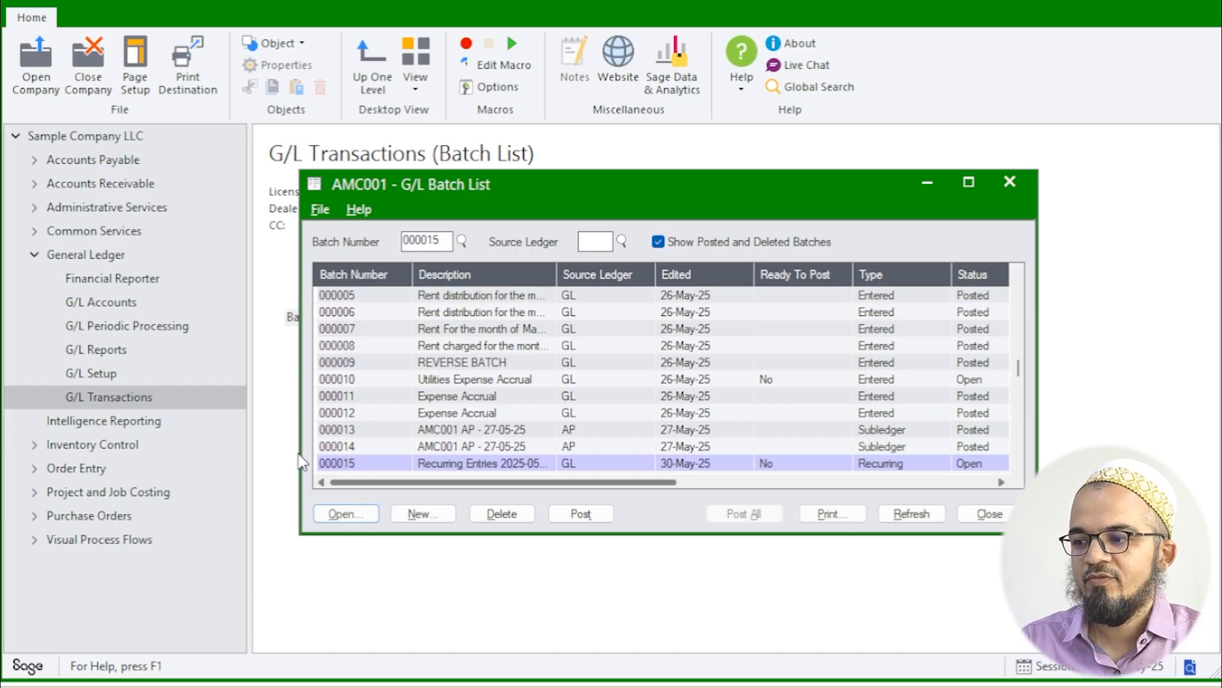
click(989, 514)
Step: Load the RENT code in Recurring Entries under G/L Setup and check its last run date and expiration date
click(79, 373)
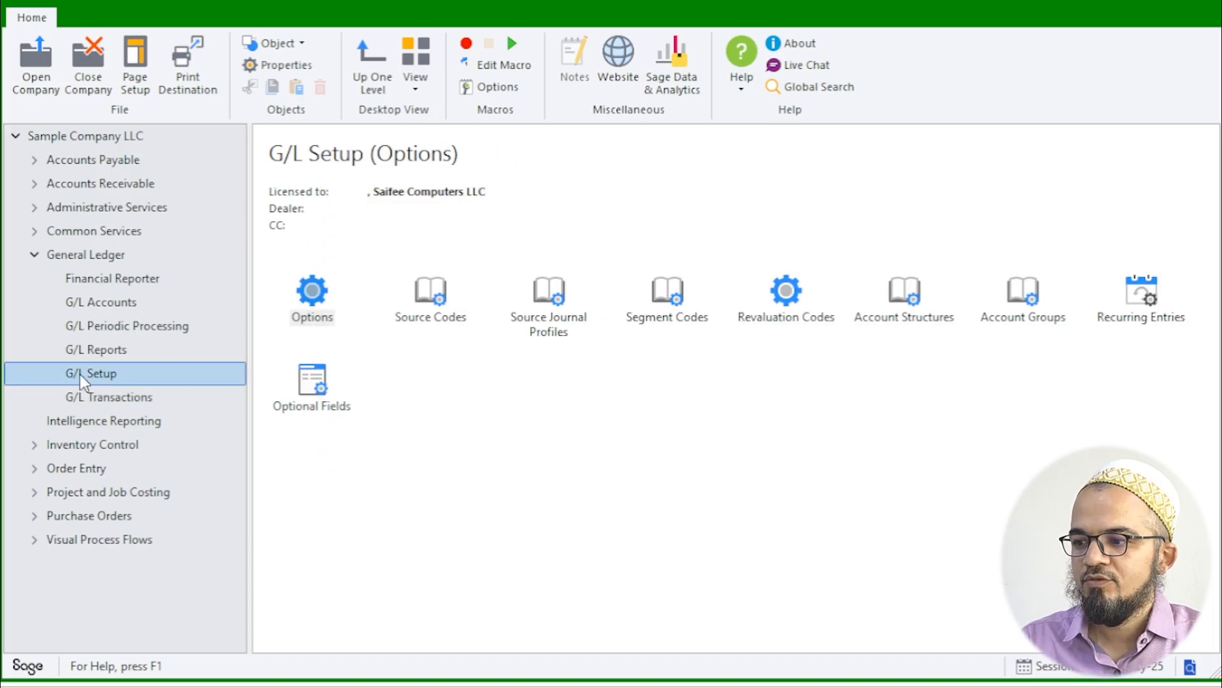
double_click(1123, 309)
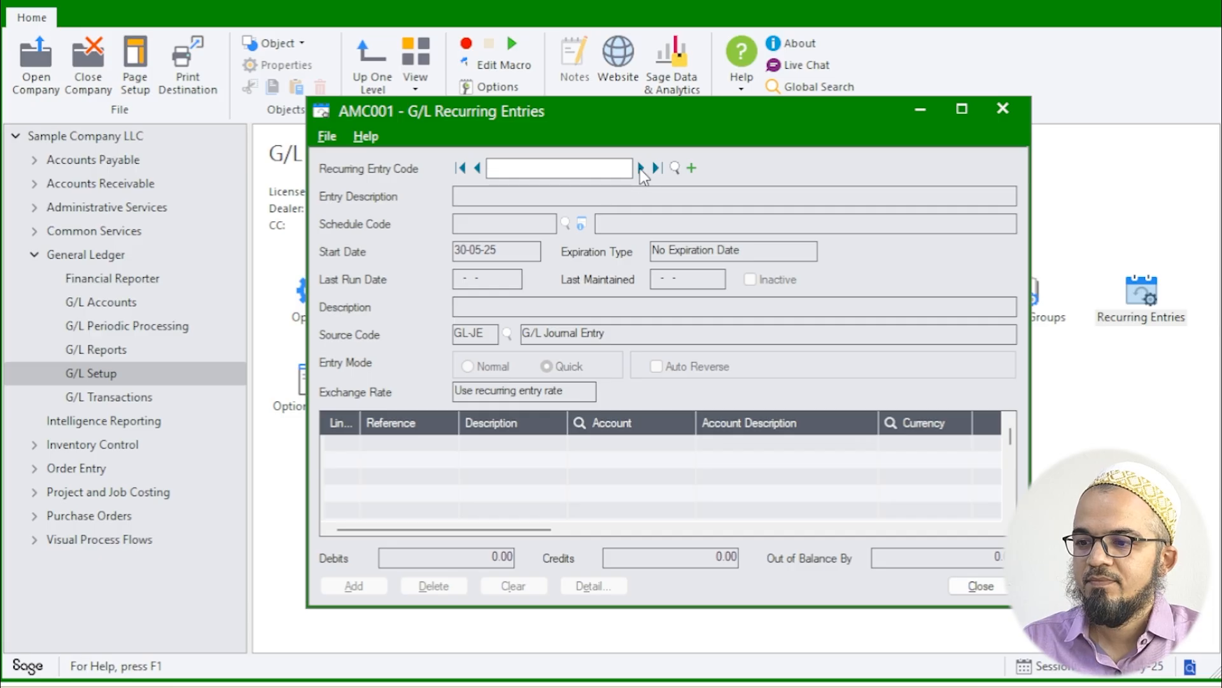
click(640, 168)
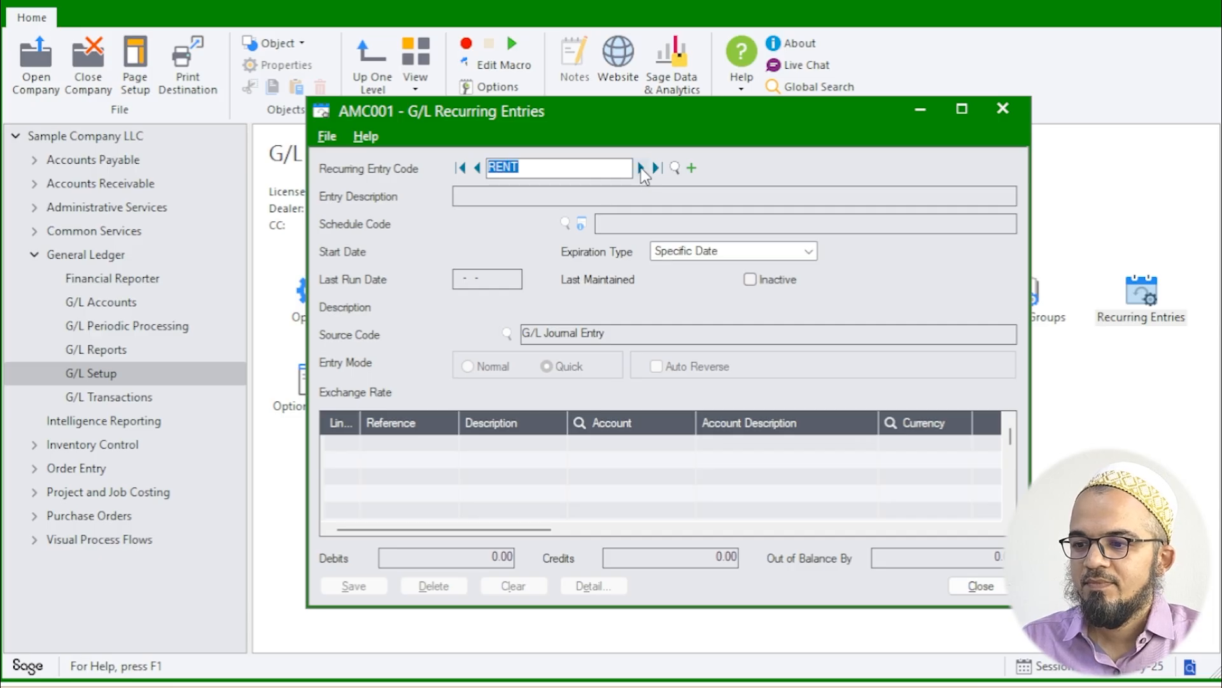
click(546, 168)
drag(546, 167, 482, 174)
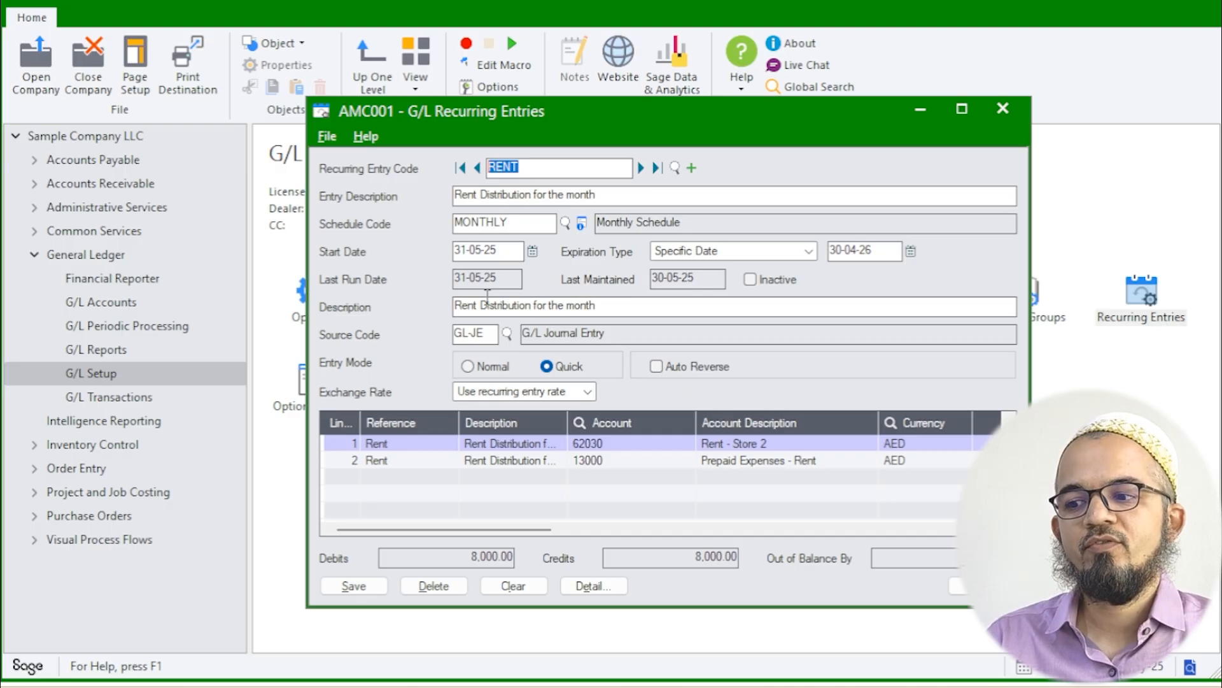
drag(873, 250, 818, 249)
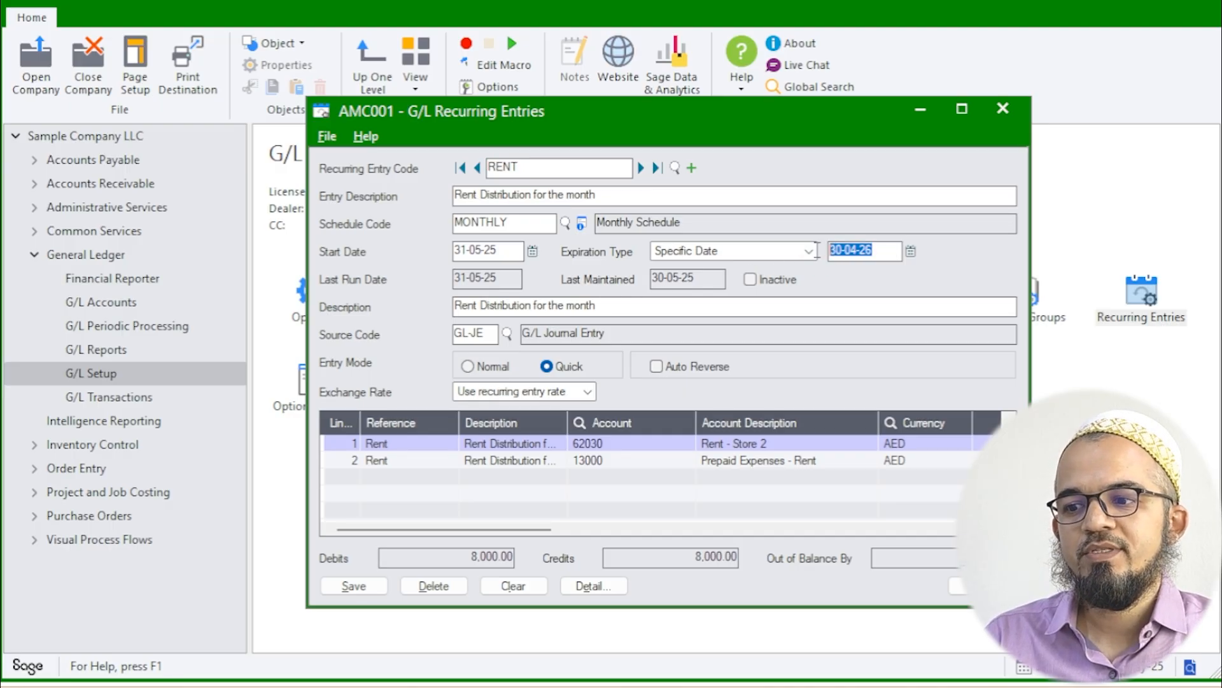